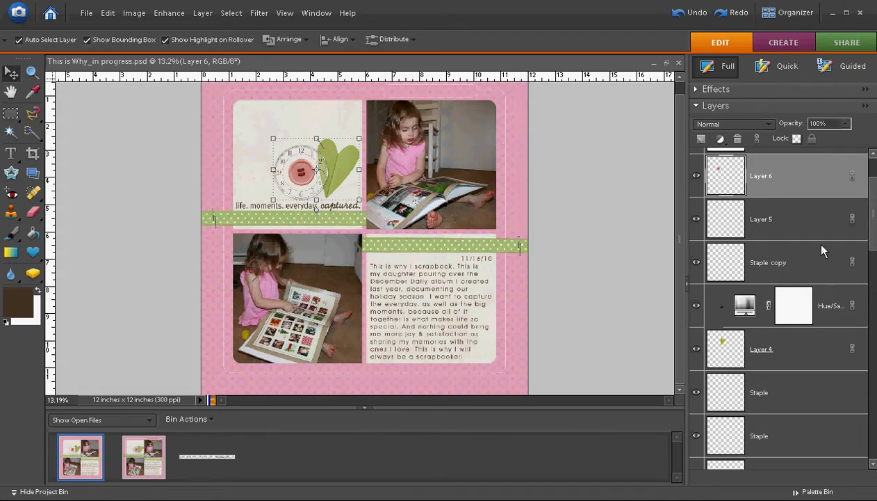
- Set up an 8 px, centre-located, near-white outline stroke for the Large Frame layer
scroll(799, 306, down, 15)
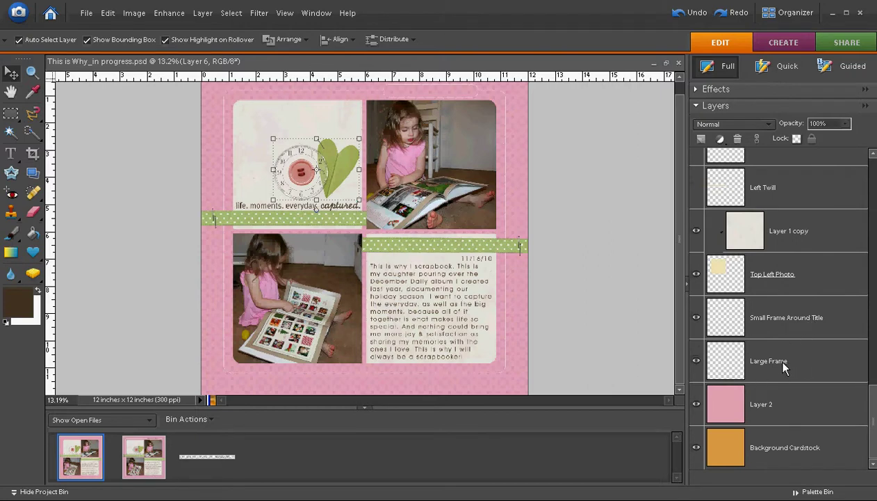
click(782, 362)
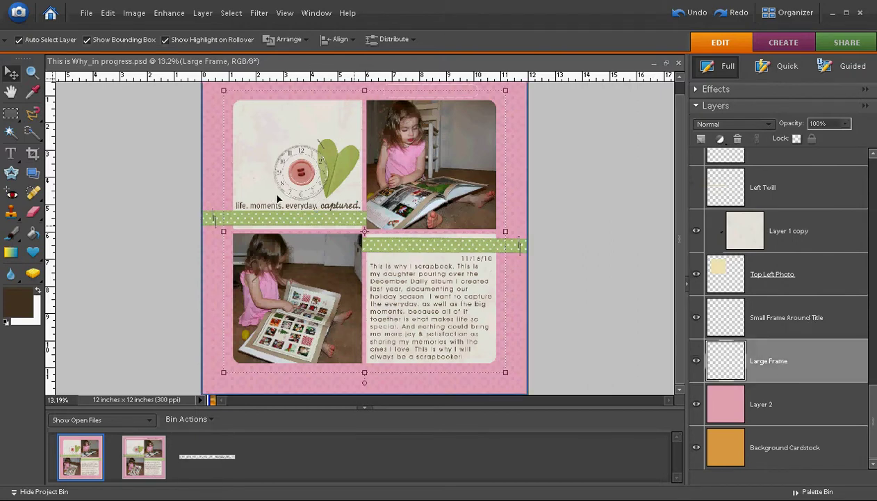
click(108, 13)
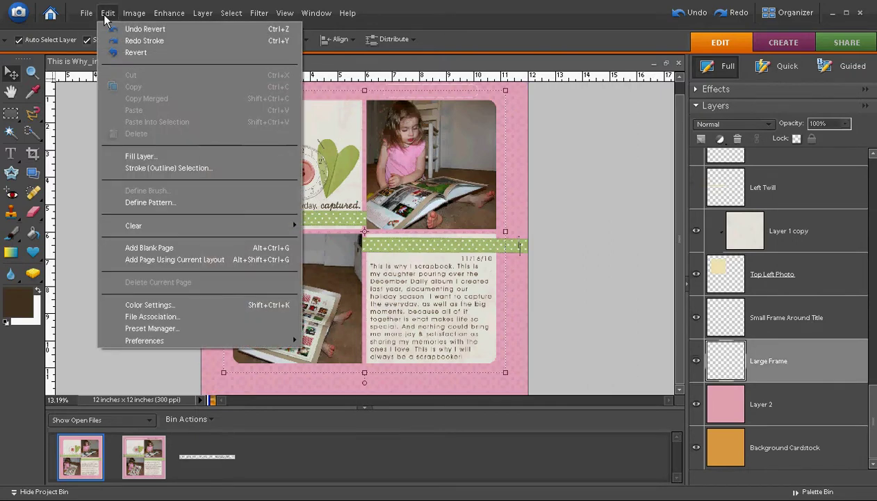
click(161, 167)
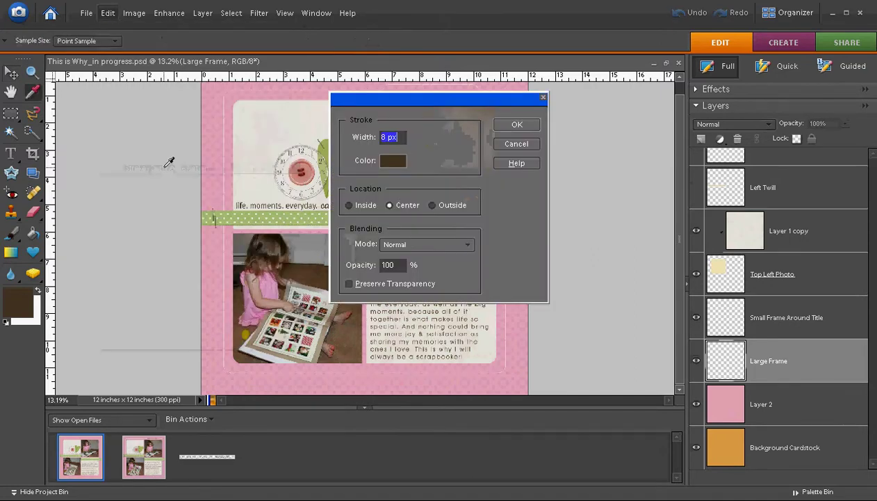
click(390, 163)
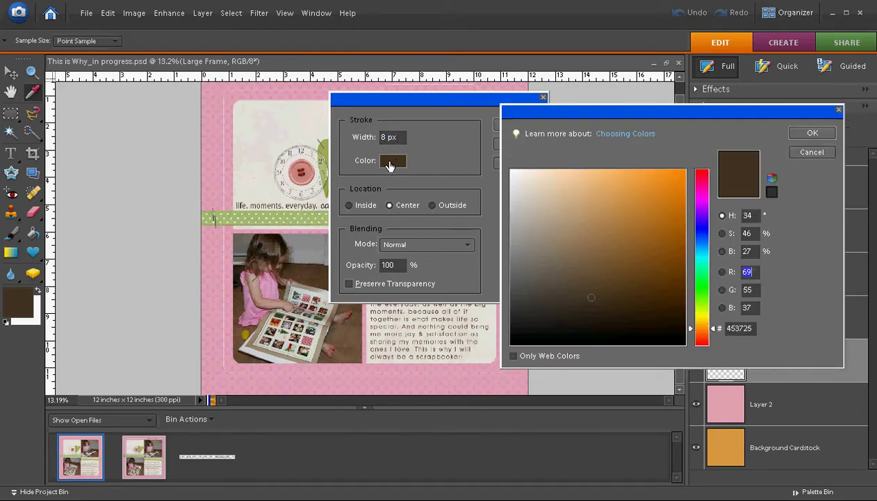
click(511, 171)
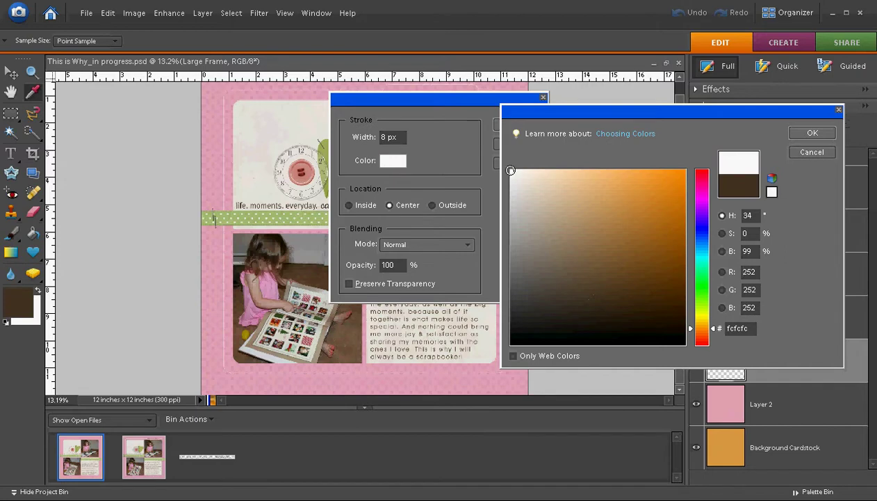
click(512, 169)
click(512, 171)
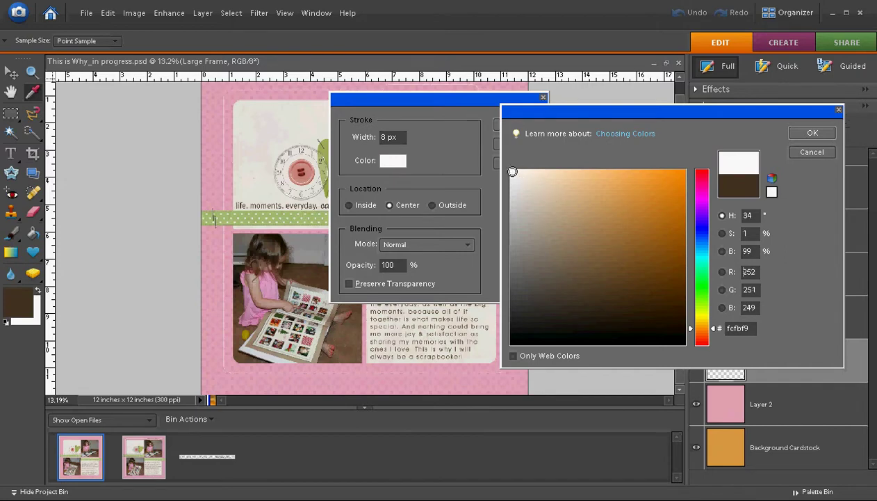
click(813, 133)
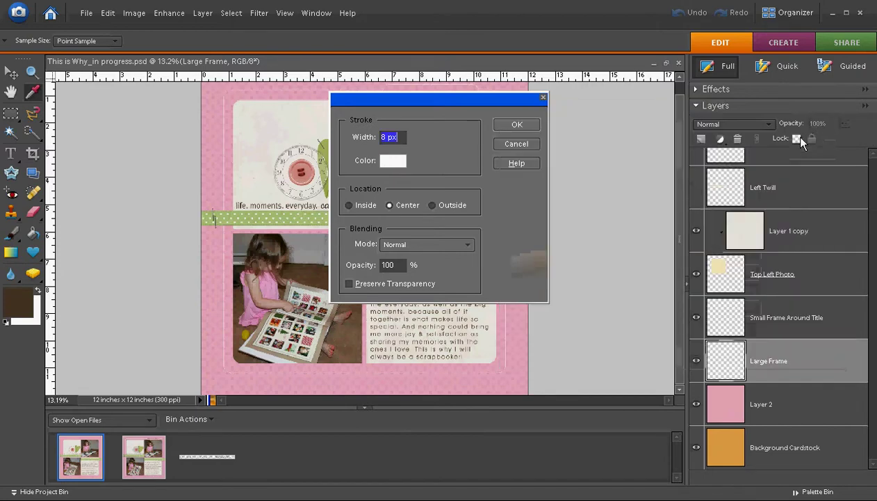
- Apply the 8 px white stroke to the Large Frame, then reselect the pink background paper layer
click(516, 126)
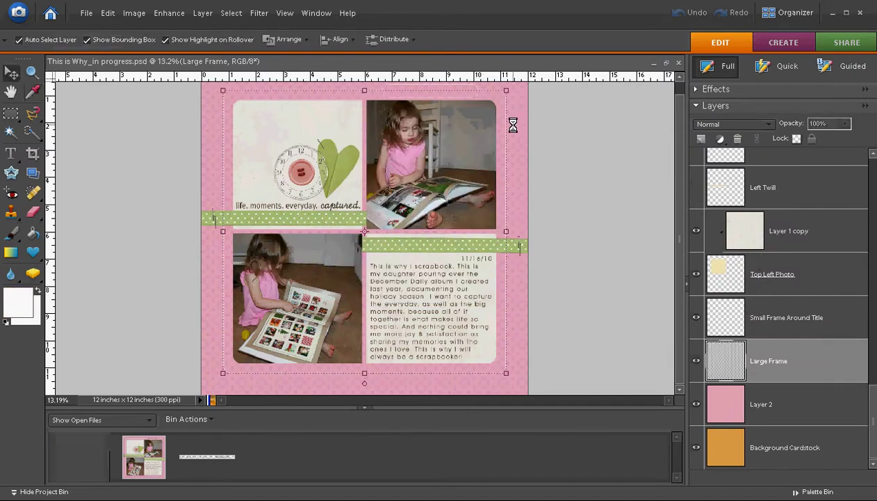
click(527, 191)
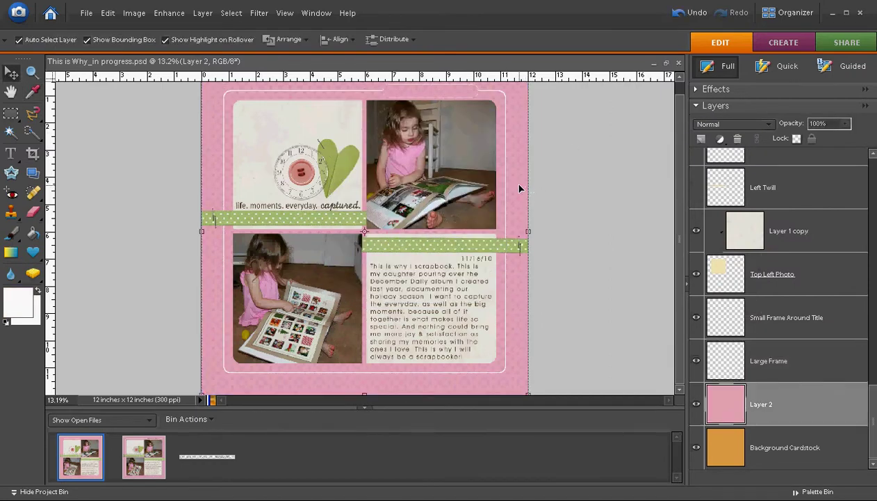
scroll(520, 188, up, 1)
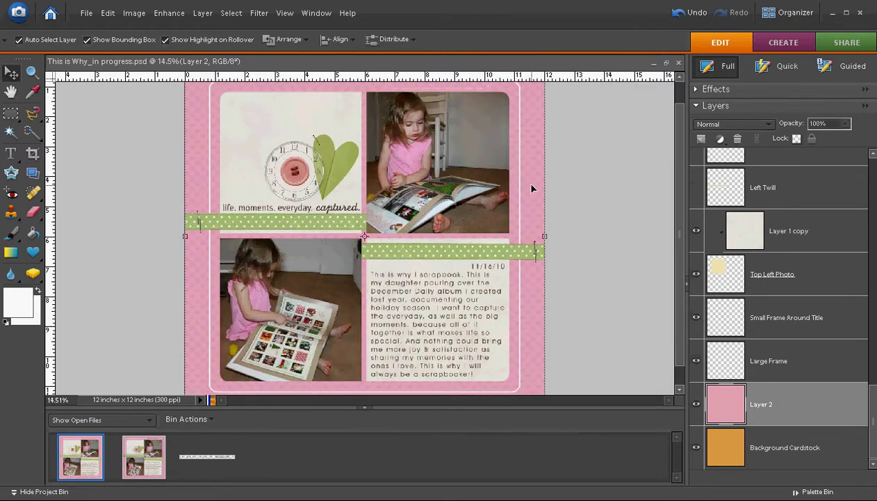
scroll(532, 188, up, 1)
scroll(531, 188, down, 2)
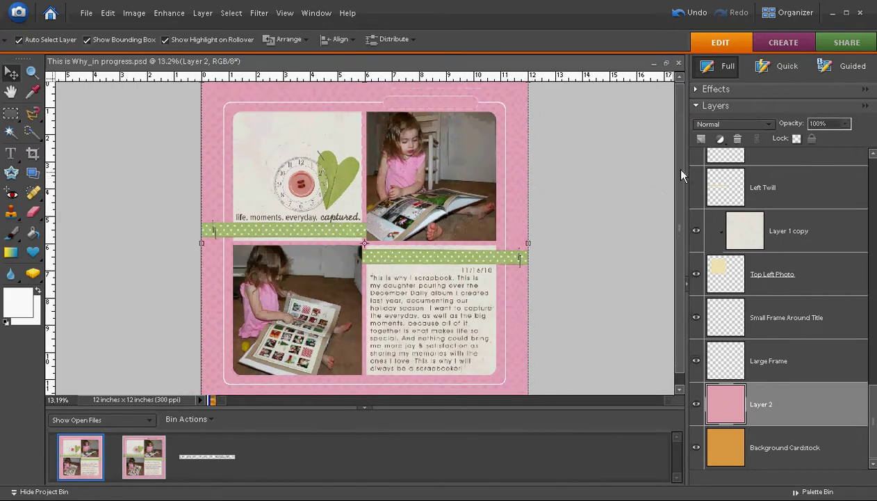
drag(682, 173, 672, 150)
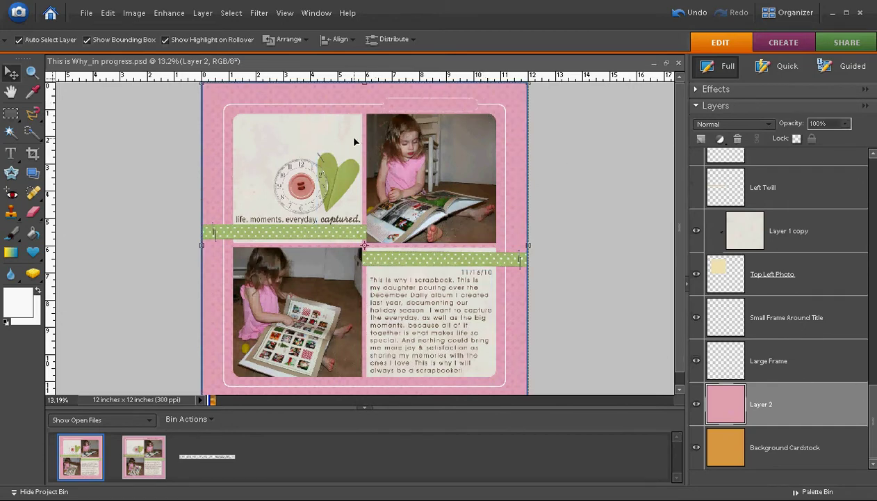
- Stroke the Small Frame Around Title layer with the same 8 px white centre outline
click(819, 318)
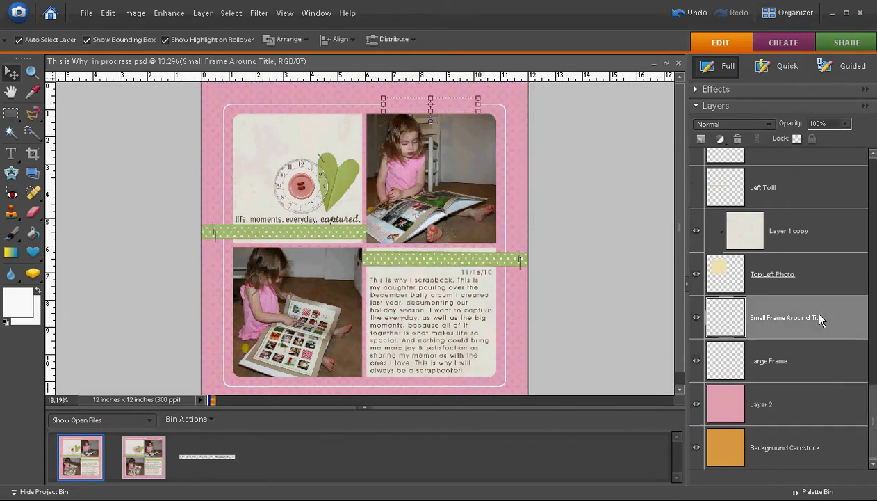
click(108, 12)
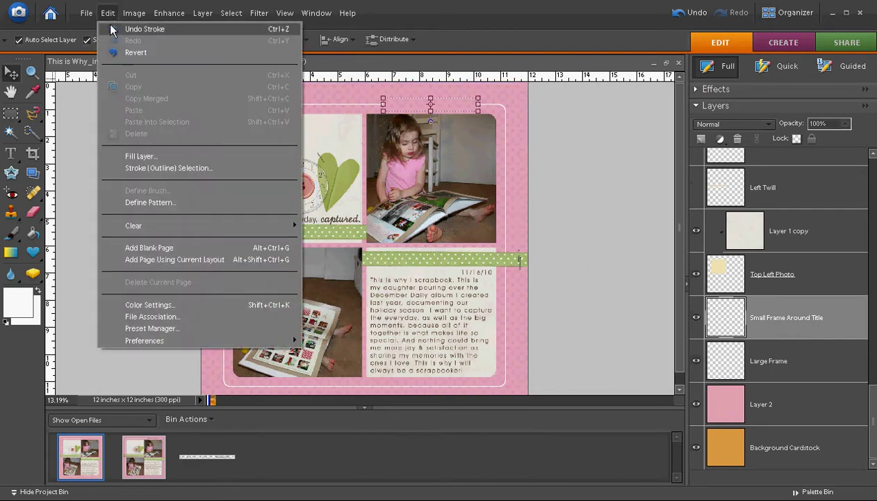
click(146, 168)
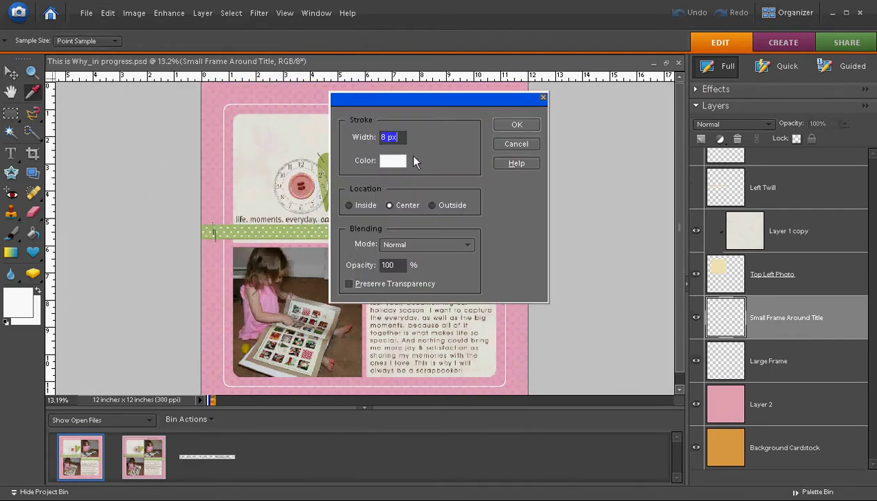
click(514, 126)
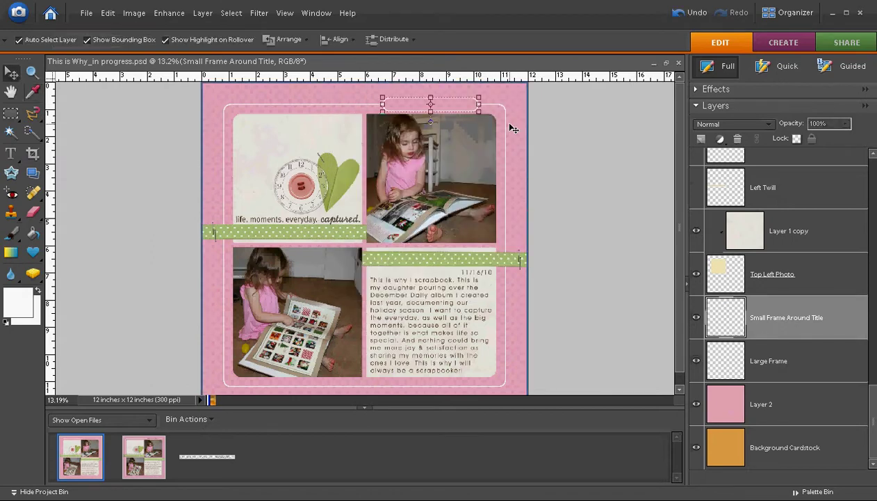
click(510, 109)
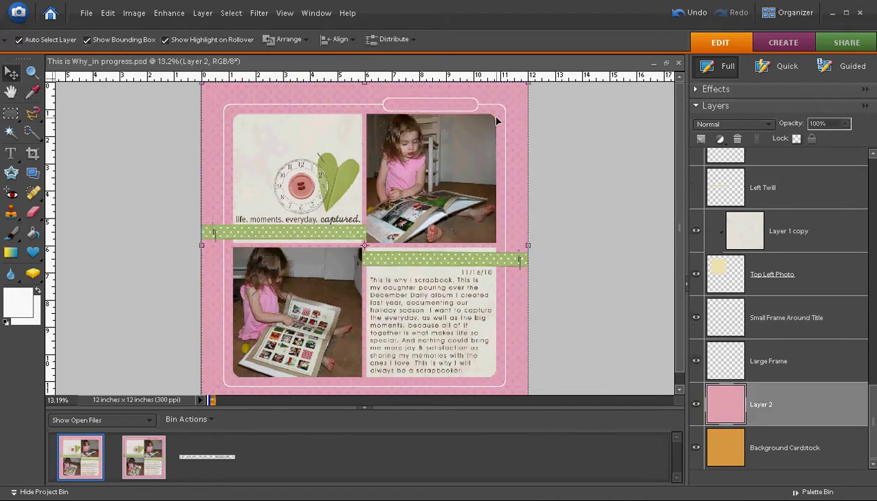
scroll(500, 118, up, 3)
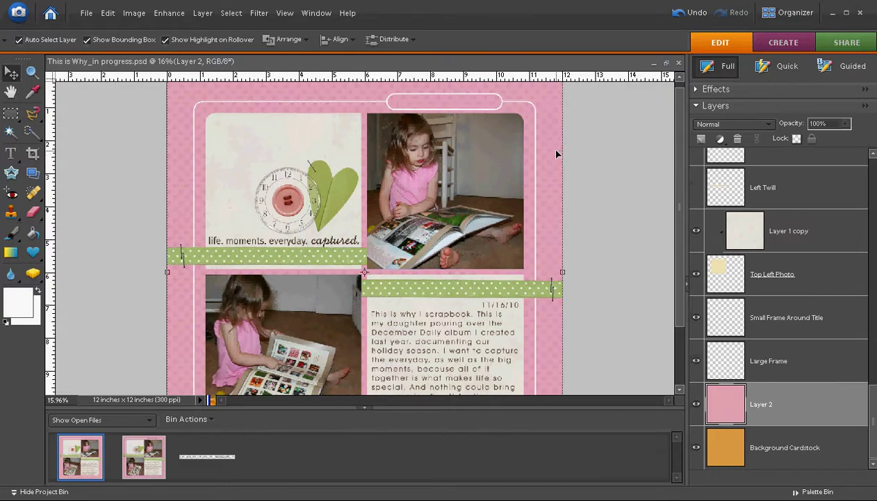
scroll(553, 157, down, 3)
scroll(446, 110, up, 5)
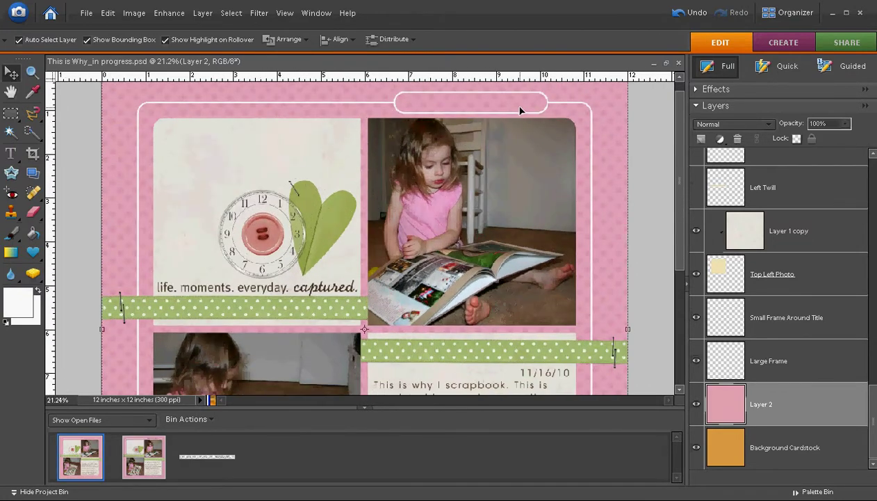
- Draw a text box inside the title frame and choose the CK Script font
click(13, 154)
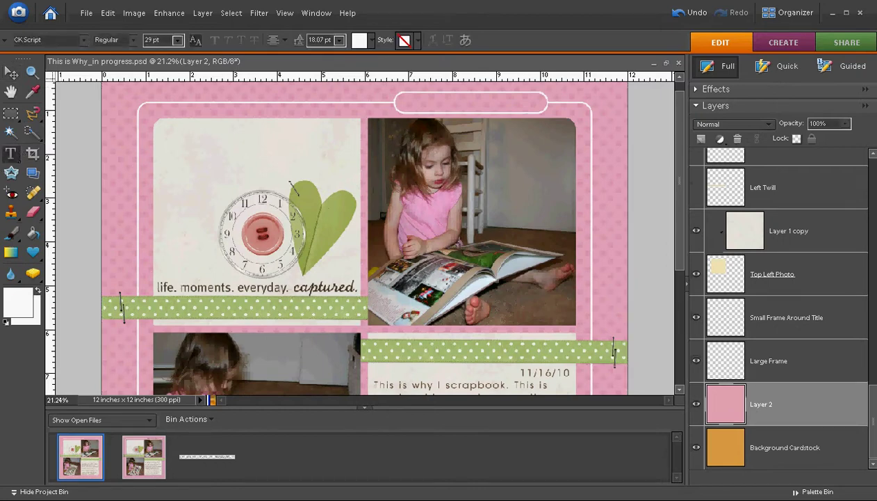
drag(395, 97, 547, 119)
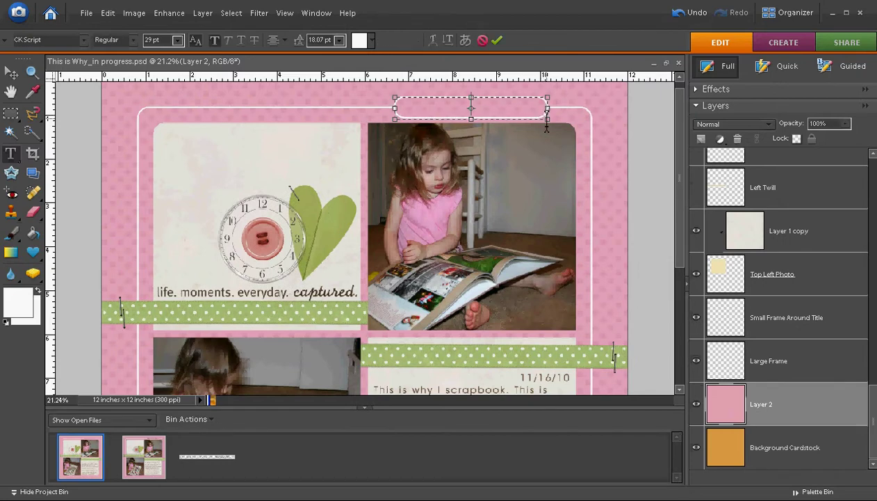
click(84, 42)
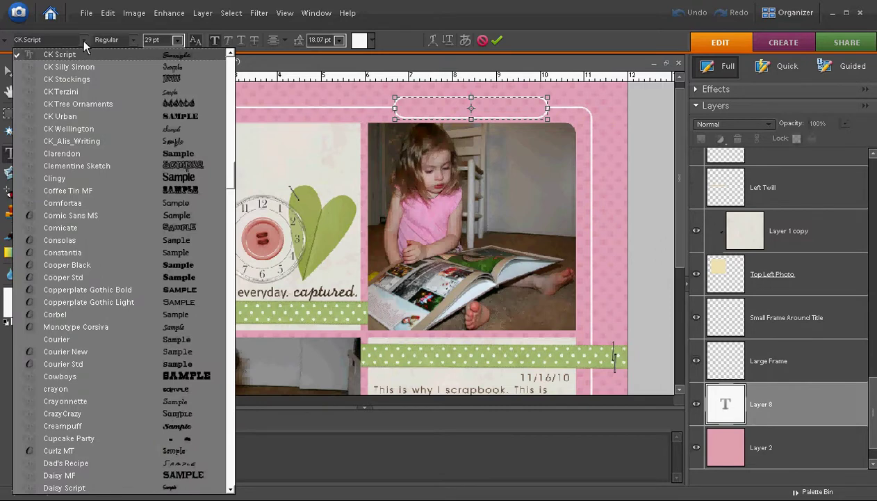
scroll(229, 167, up, 4)
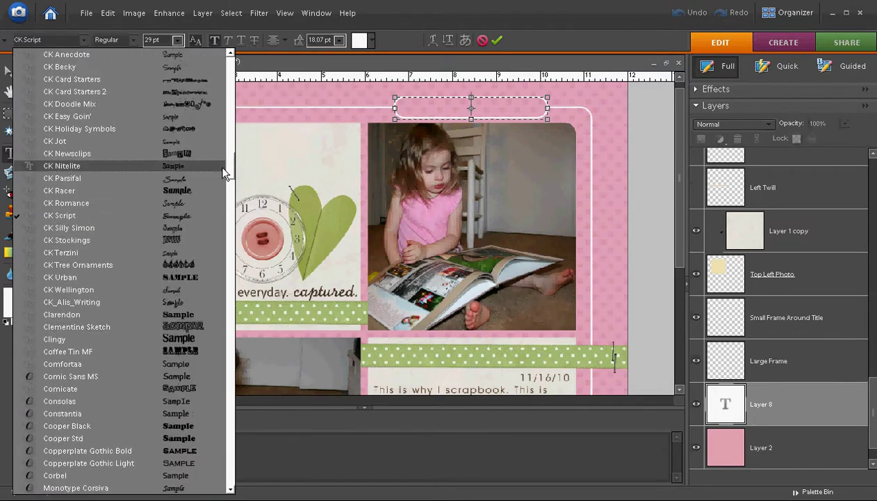
click(165, 210)
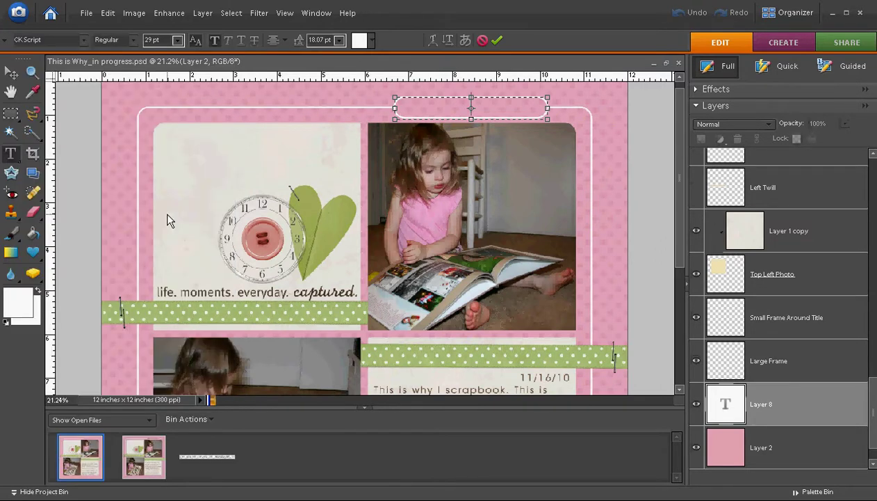
- Set the title font size to 29 pt
click(178, 40)
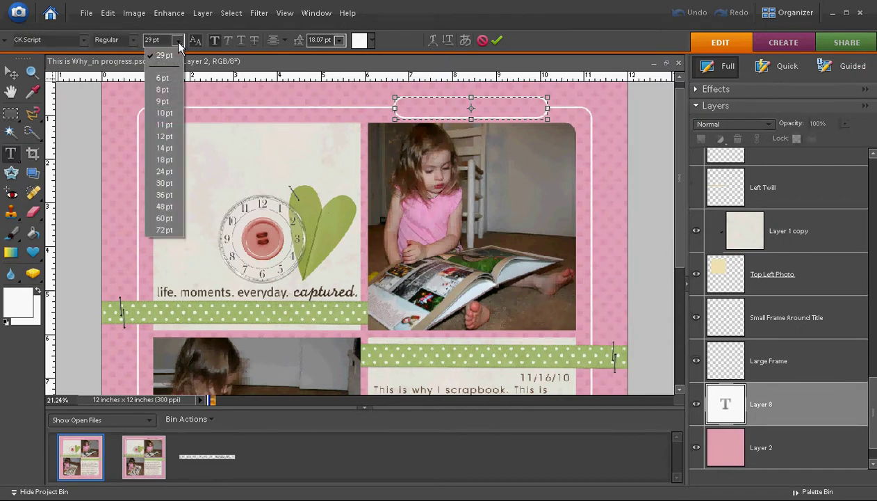
click(178, 40)
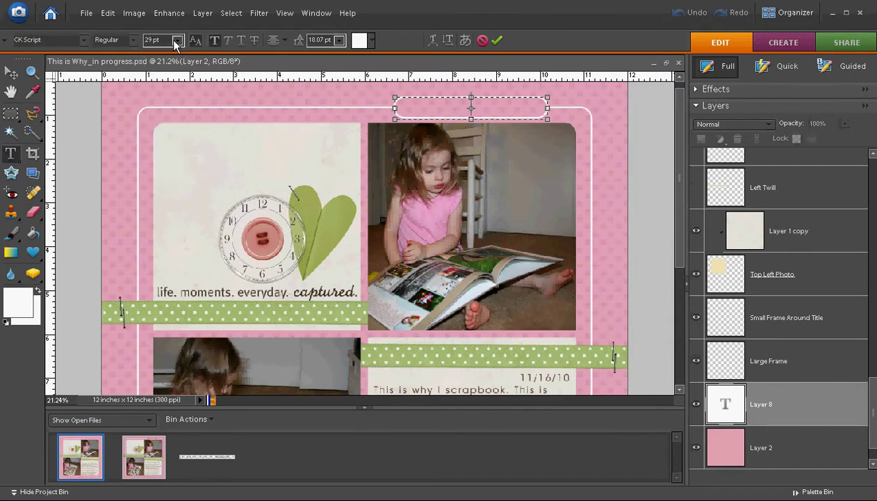
click(178, 40)
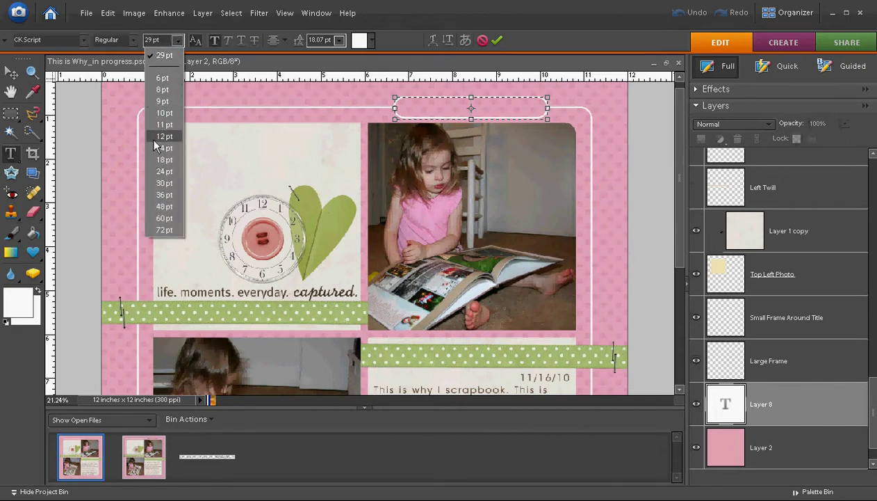
click(148, 40)
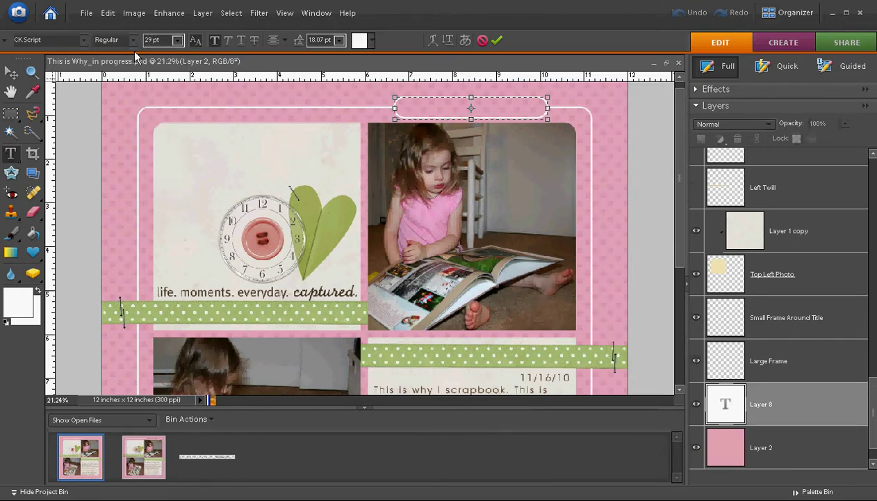
click(150, 40)
- Sample dark brown 5d5040 from the word 'captured' as the title text colour
click(370, 44)
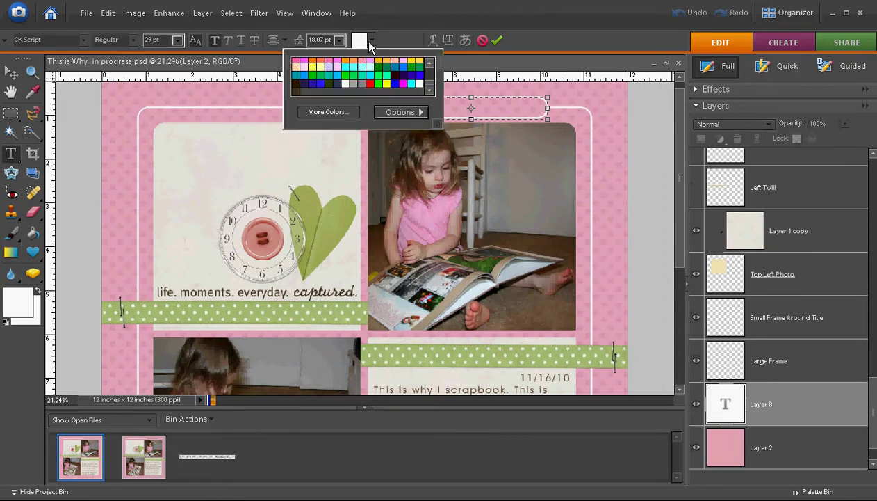
click(371, 43)
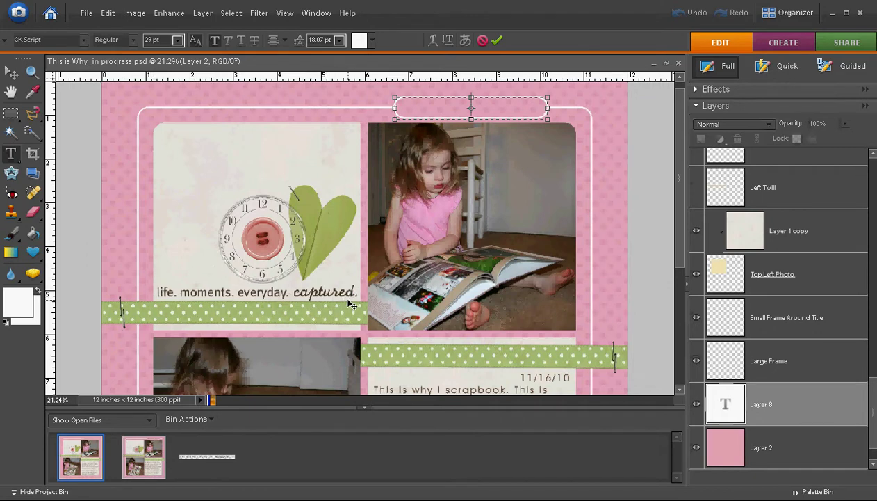
click(369, 42)
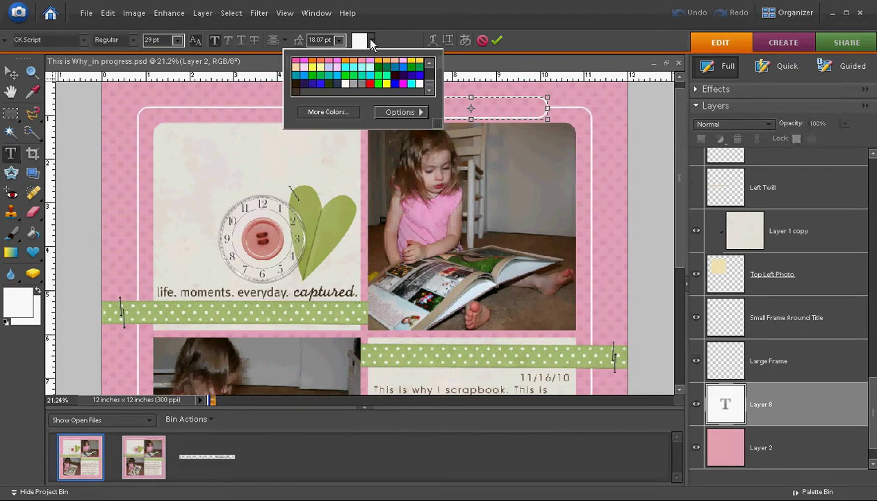
click(329, 112)
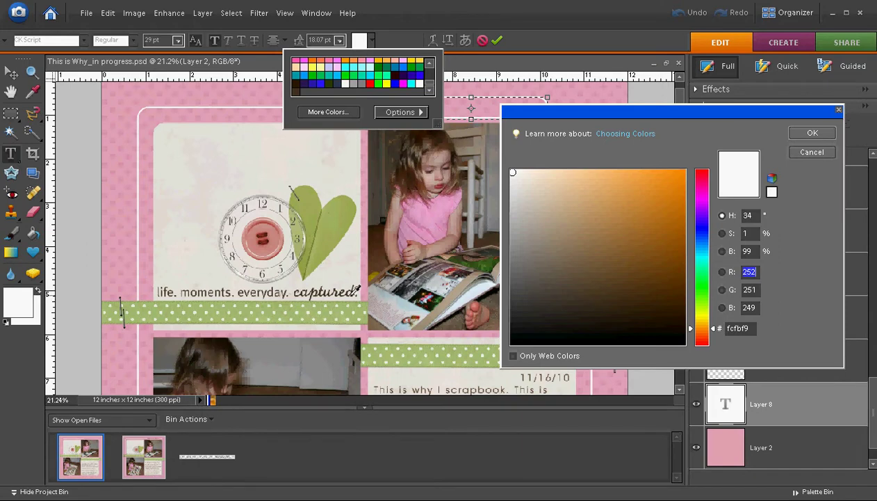
click(341, 289)
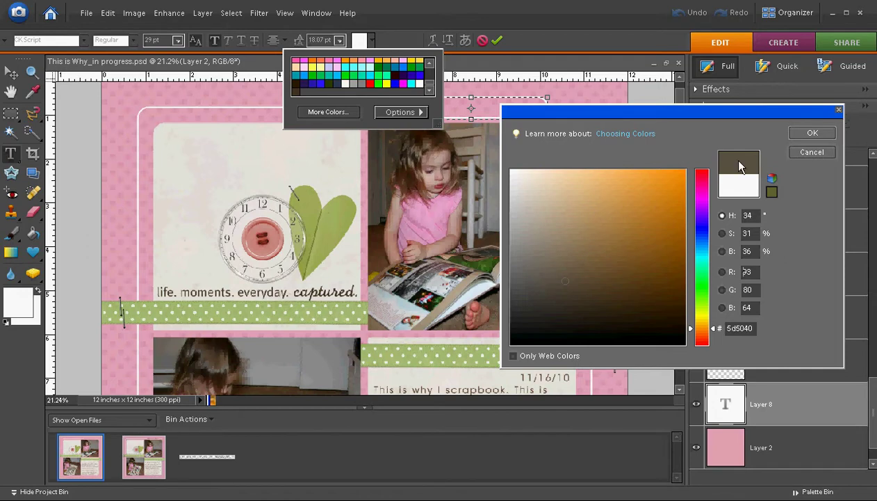
click(811, 133)
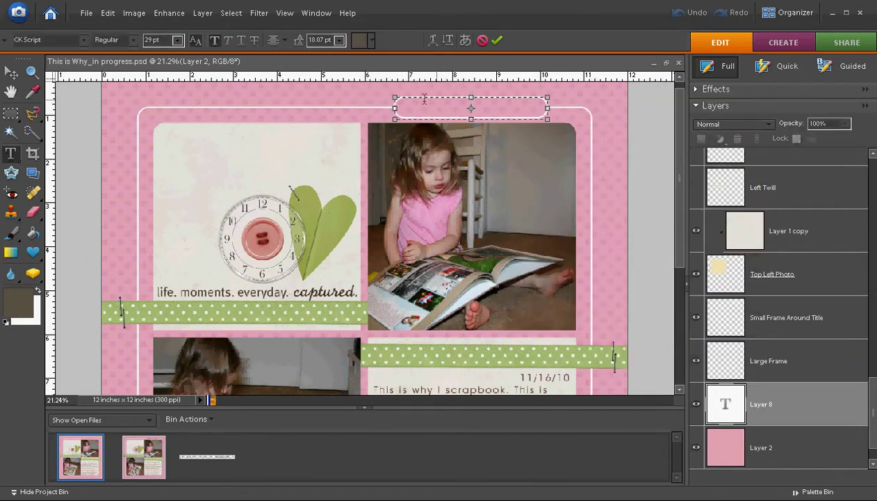
- Type 'This is why...' into the title box, leaving the alignment unchanged
click(283, 40)
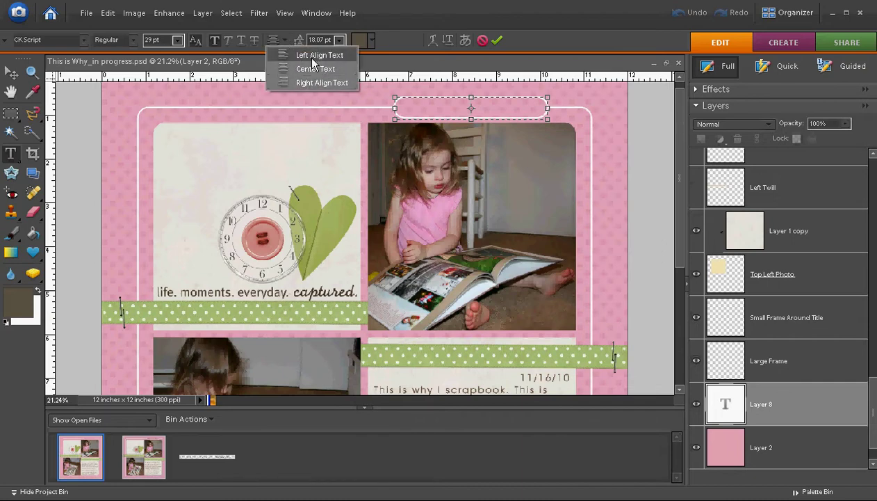
click(213, 43)
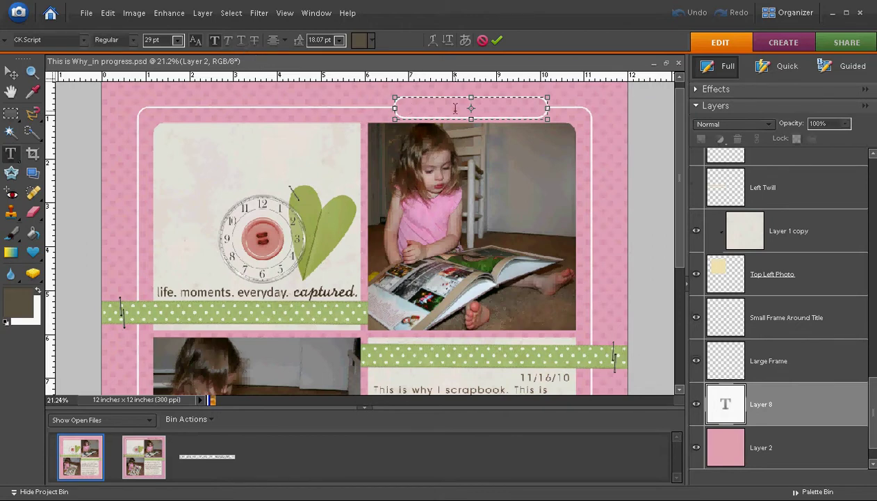
text(This is why.)
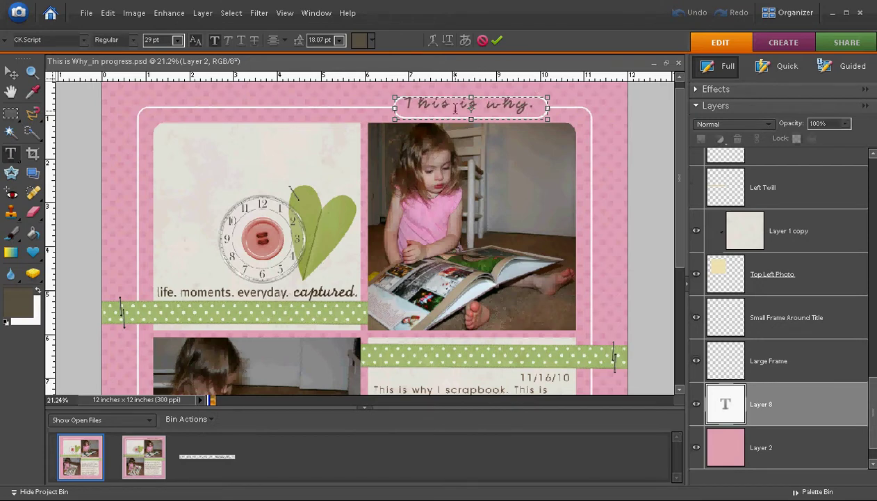
text(..)
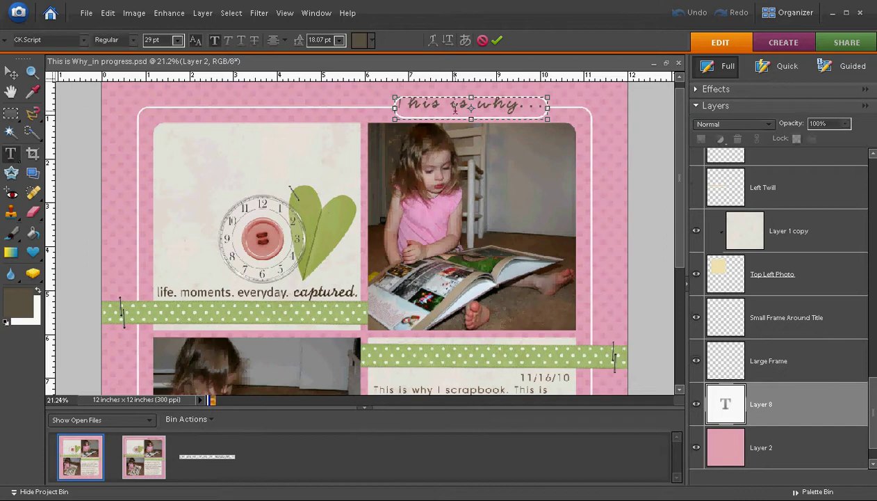
- Commit the 'This is why...' text and nudge the title up slightly in its frame
click(11, 74)
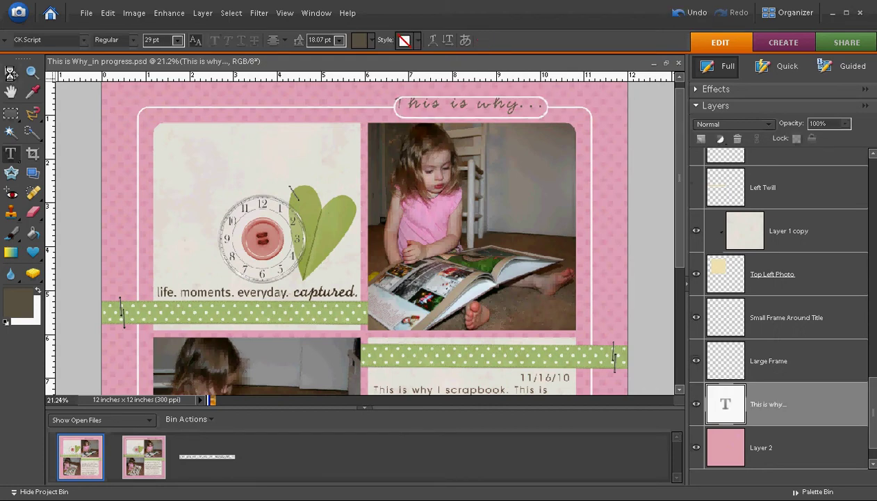
click(457, 108)
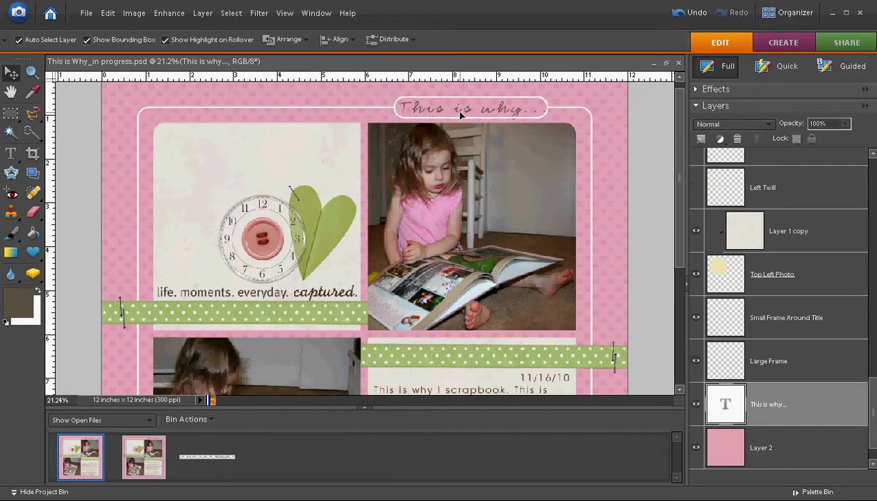
drag(460, 112, 461, 110)
- Deselect the title, zoom out and select the Bottom Left Photo layer
click(601, 126)
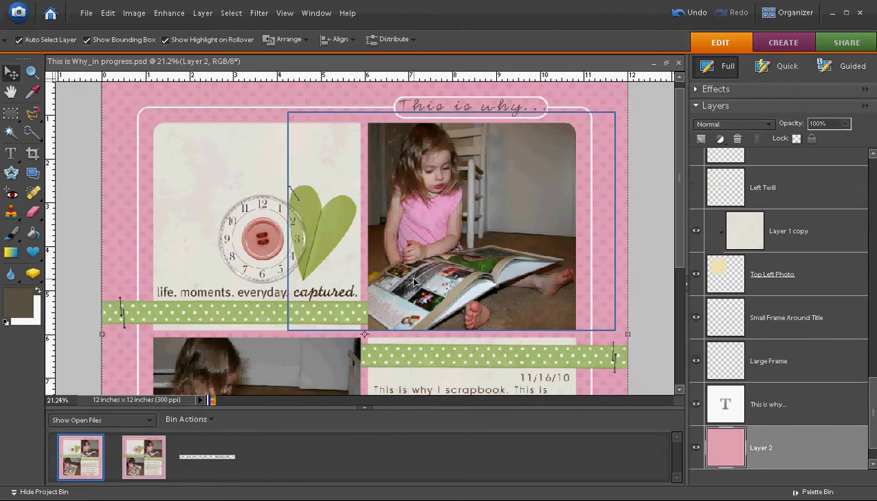
scroll(413, 281, down, 2)
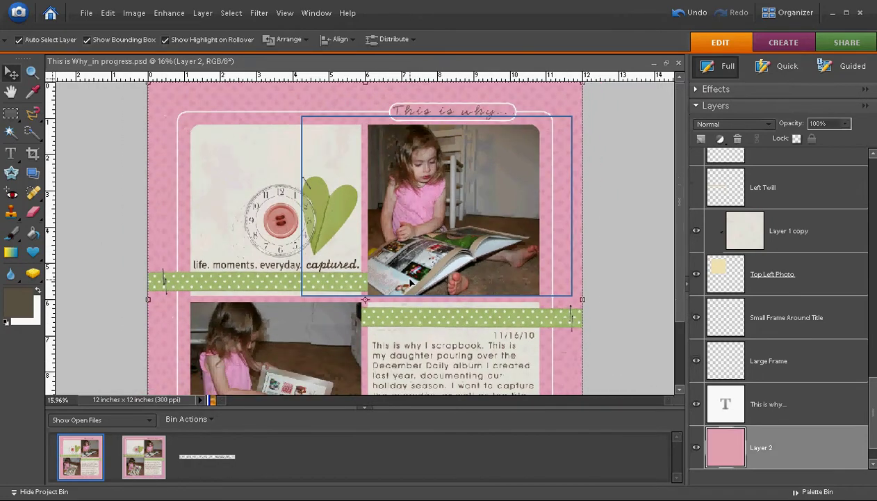
scroll(411, 283, down, 1)
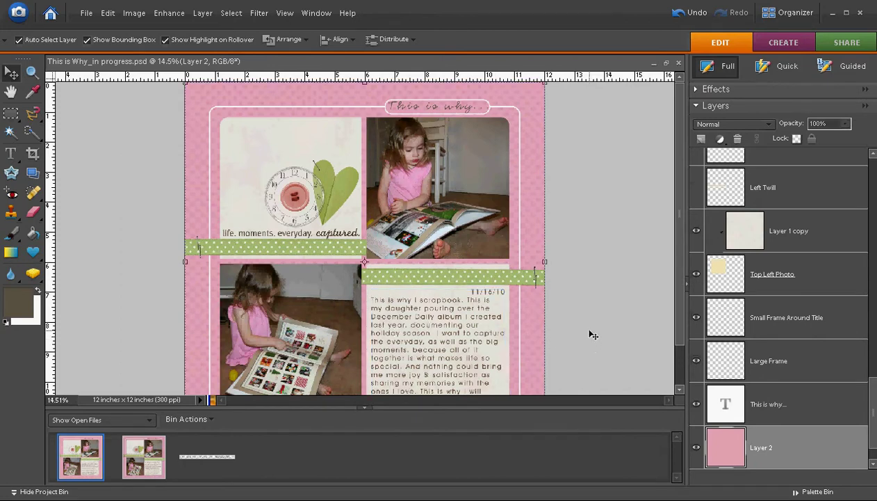
click(296, 316)
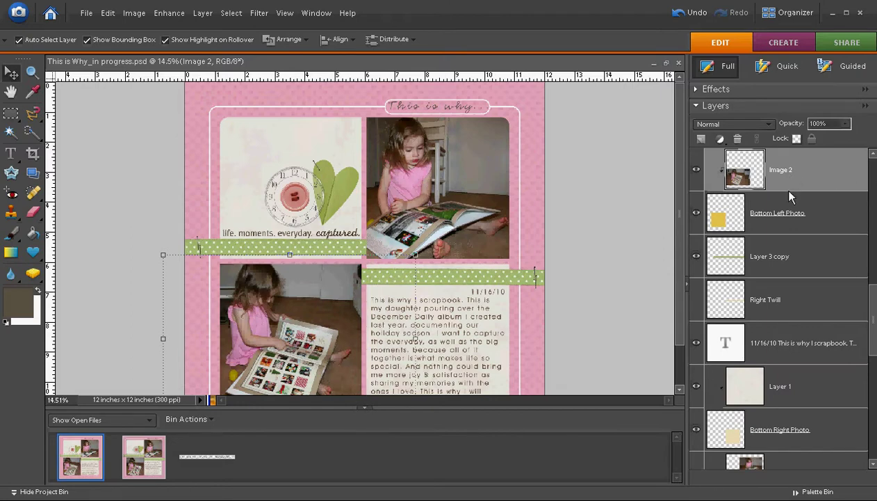
click(834, 209)
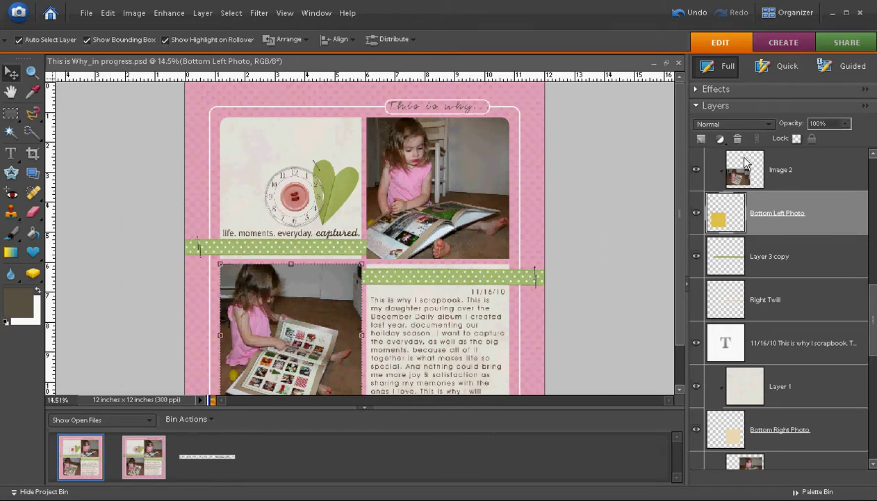
- Show the Effects panel's layer styles and enlarge the layers list
click(697, 89)
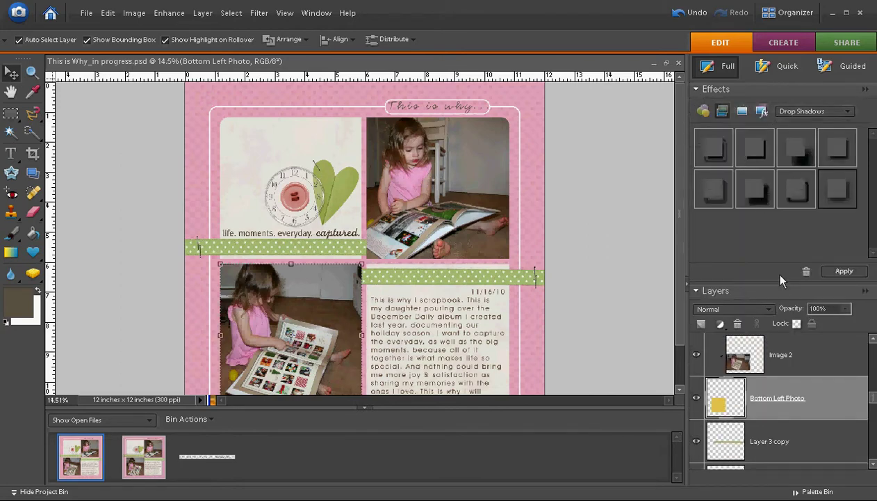
drag(782, 283, 782, 231)
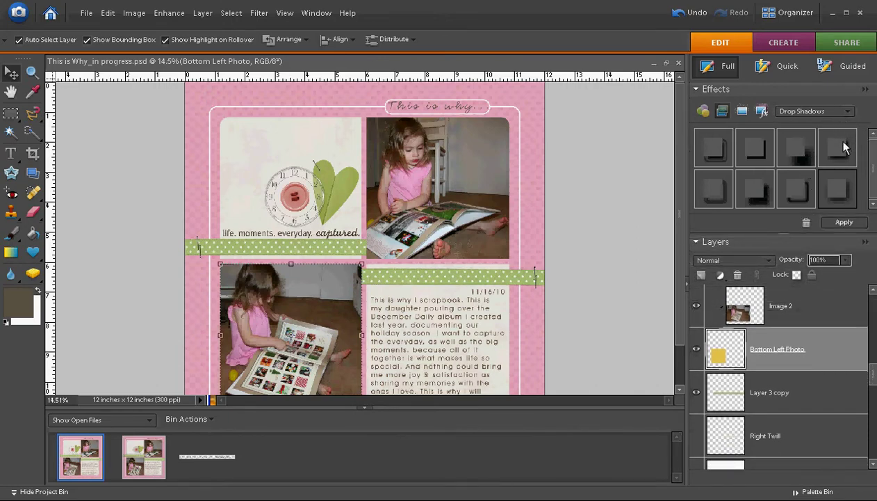
click(708, 112)
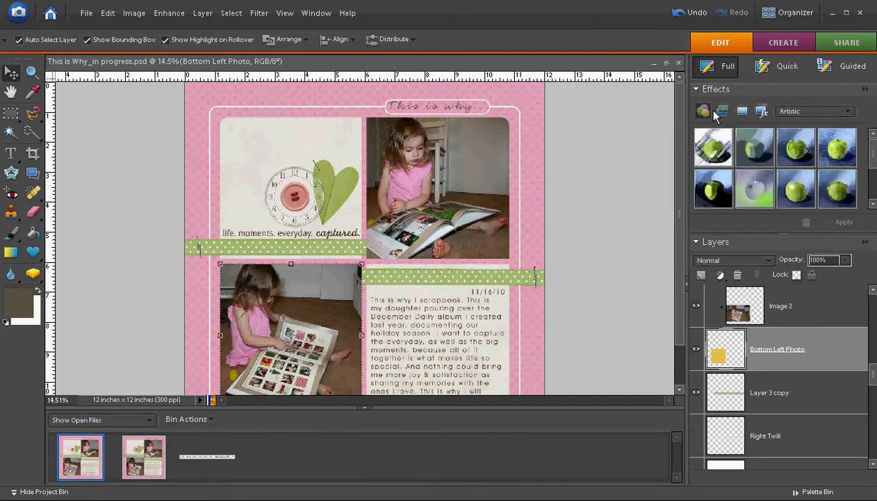
click(722, 112)
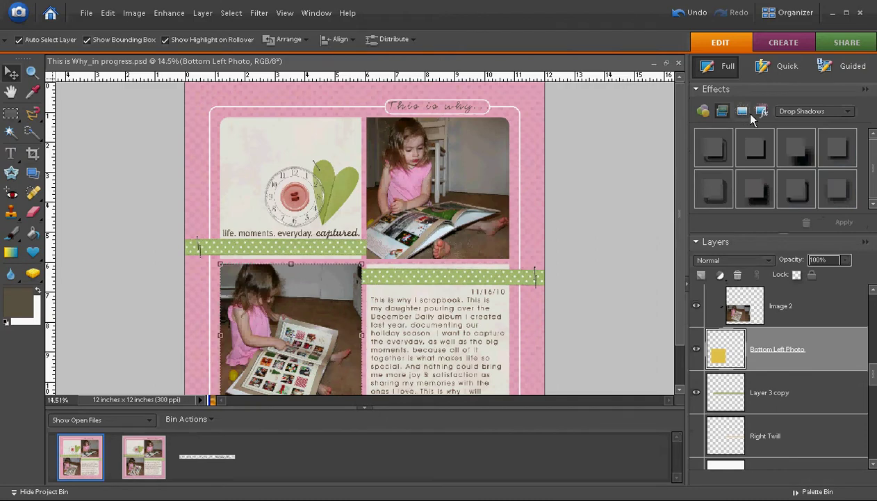
- Choose the subtlest style in the Drop Shadows category for the bottom-left photo
click(846, 114)
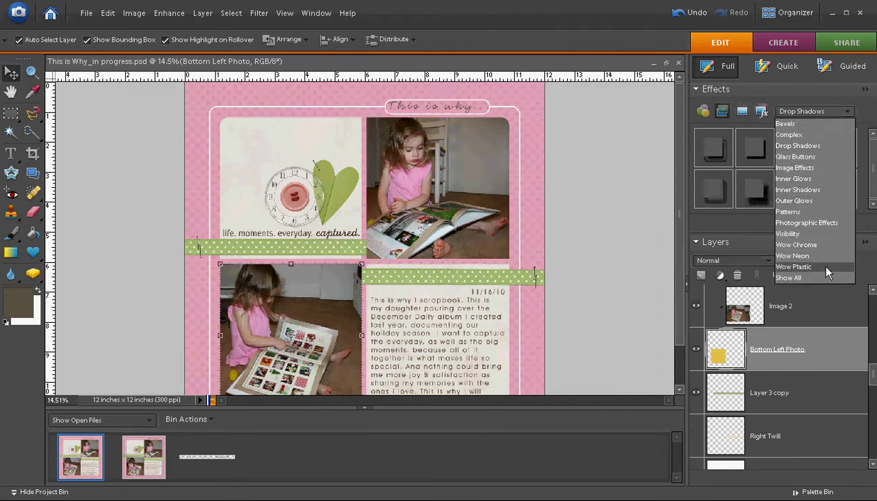
click(812, 146)
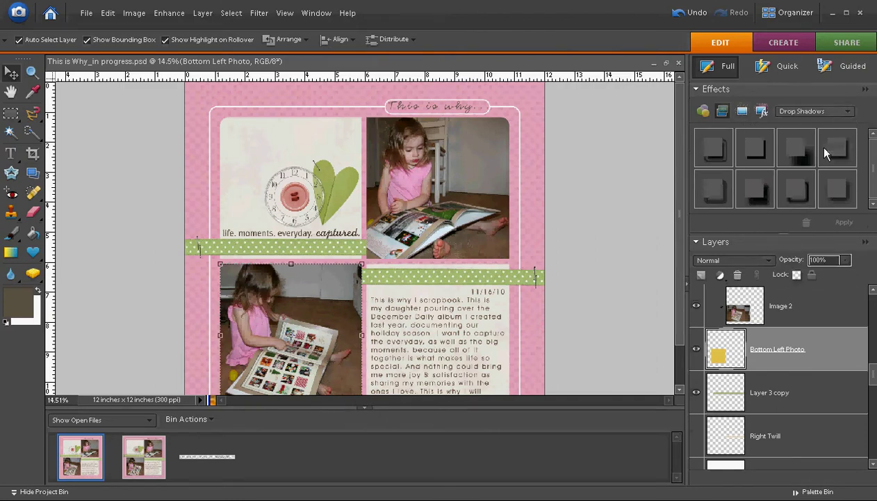
click(839, 192)
click(844, 223)
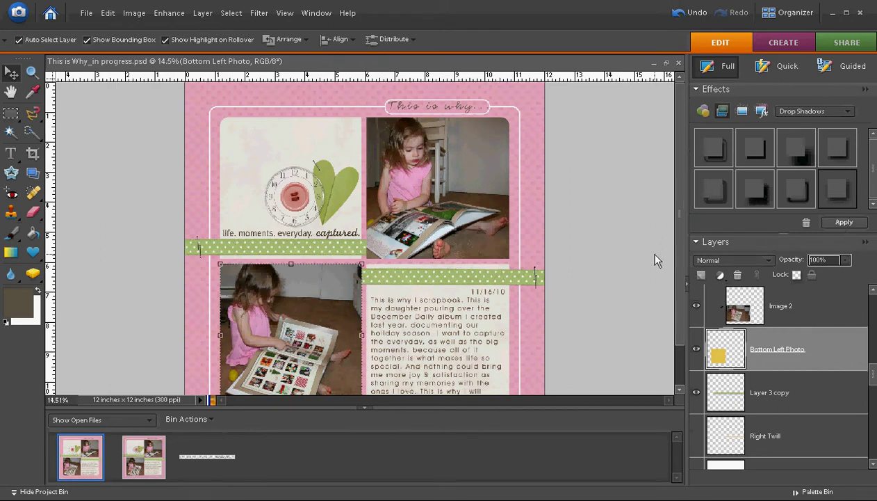
scroll(668, 206, down, 1)
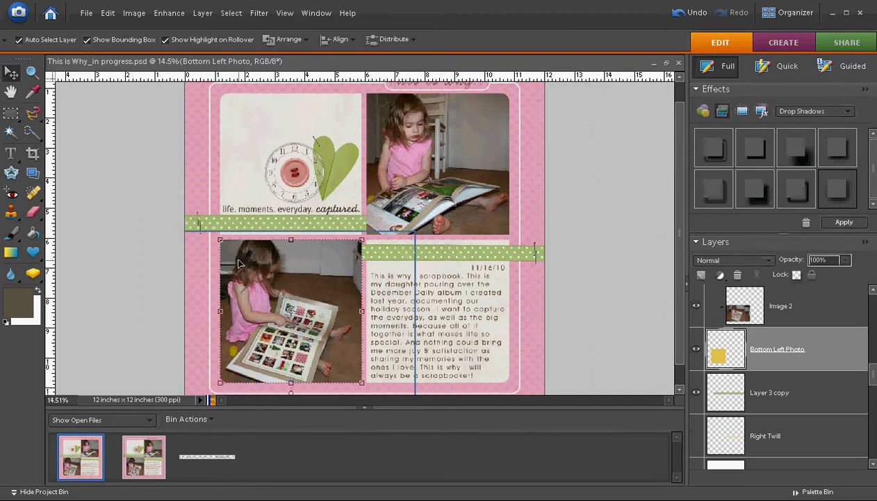
- Apply the drop shadow and set it to 50% opacity, 8 px distance and 24 px size
click(844, 224)
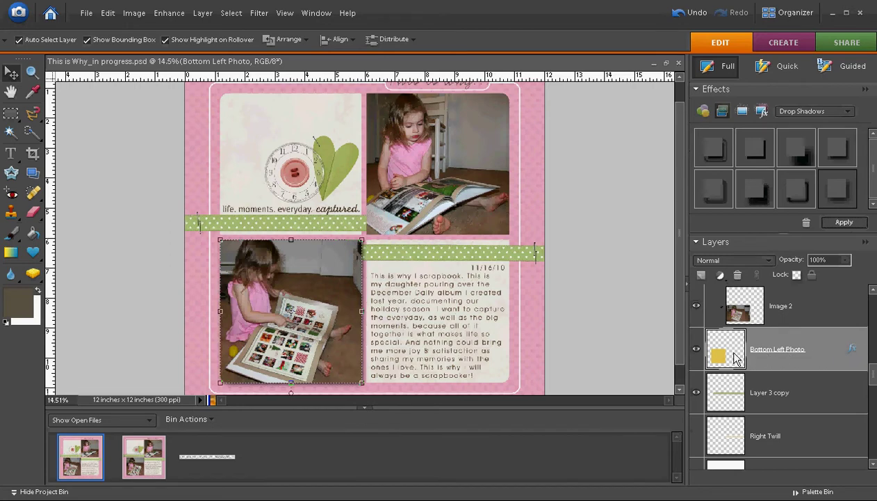
double_click(853, 349)
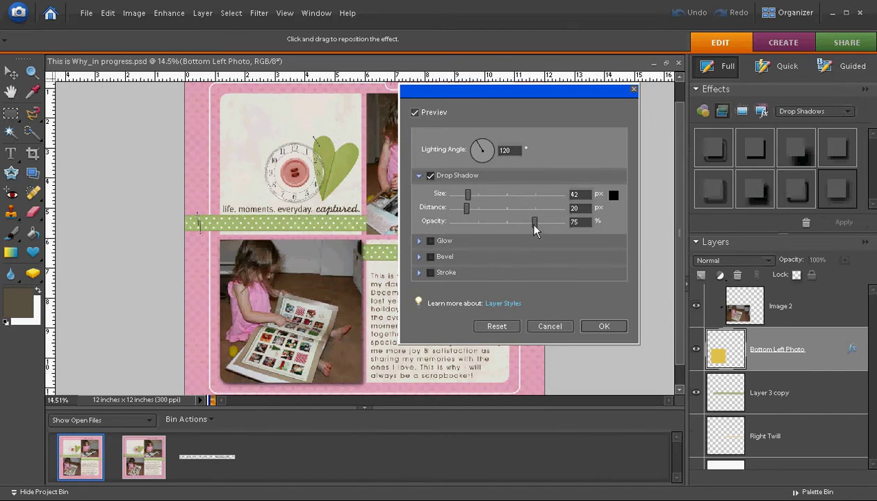
drag(535, 230, 508, 231)
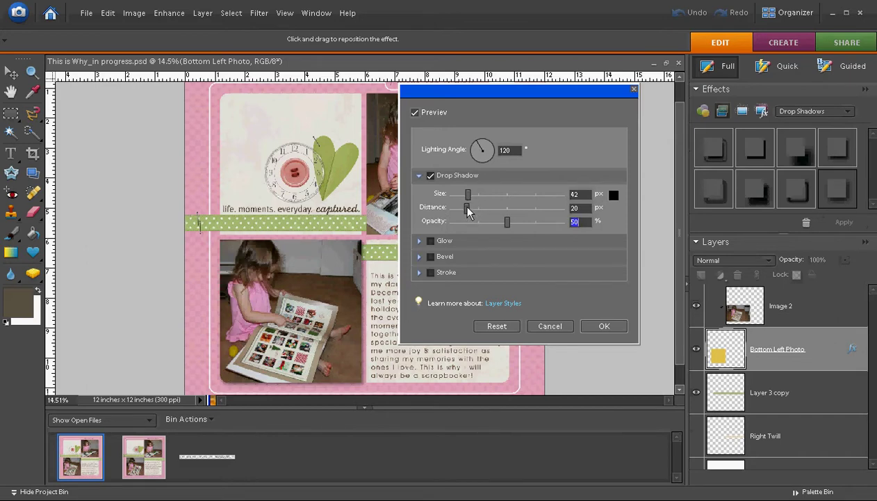
drag(466, 208, 458, 208)
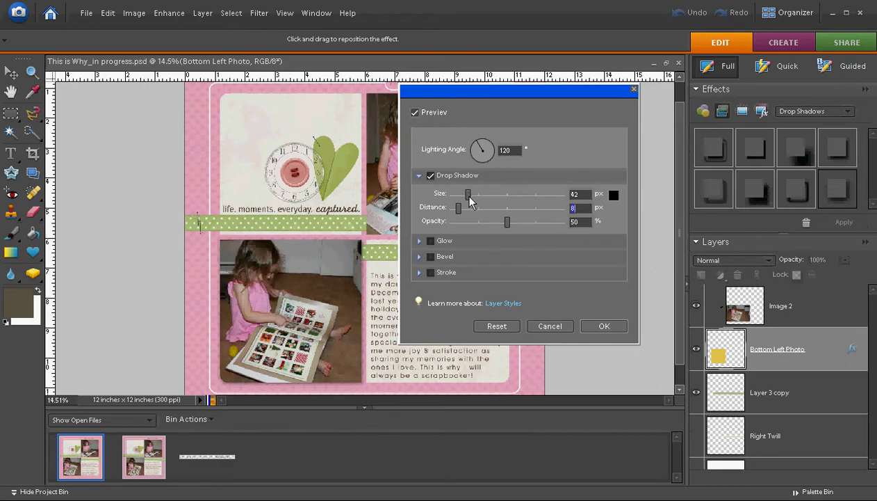
drag(469, 196, 464, 203)
click(603, 326)
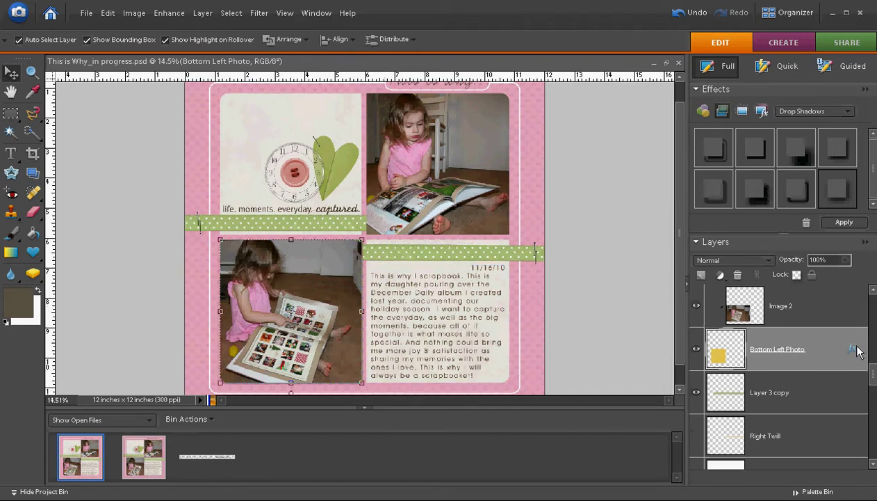
- Copy the Bottom Left Photo layer style and paste it onto the Top Right Photo layer
right_click(729, 345)
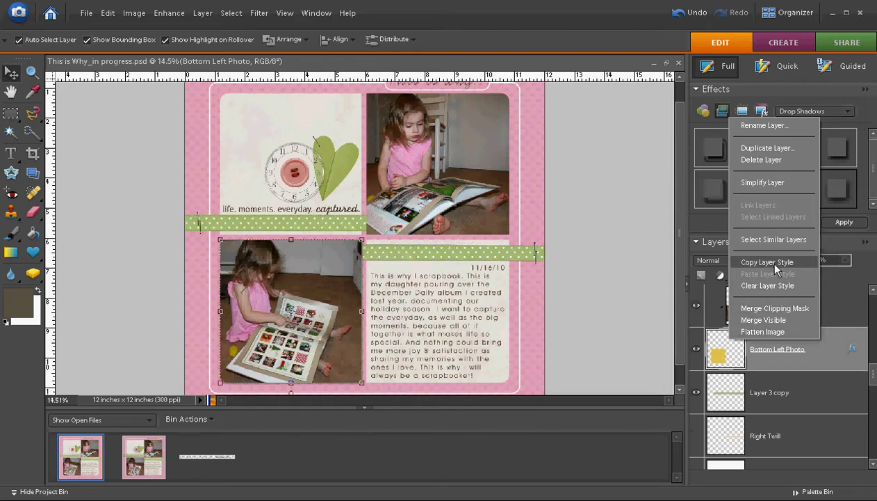
click(776, 267)
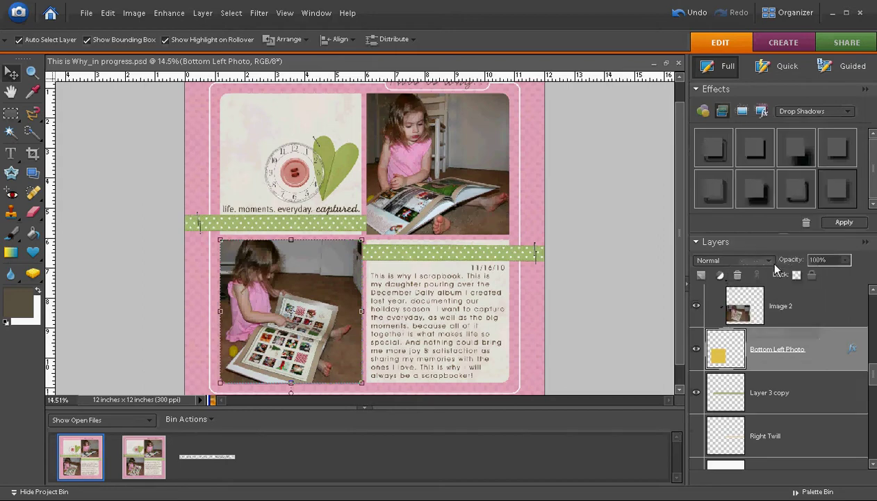
scroll(793, 352, down, 5)
scroll(805, 361, down, 4)
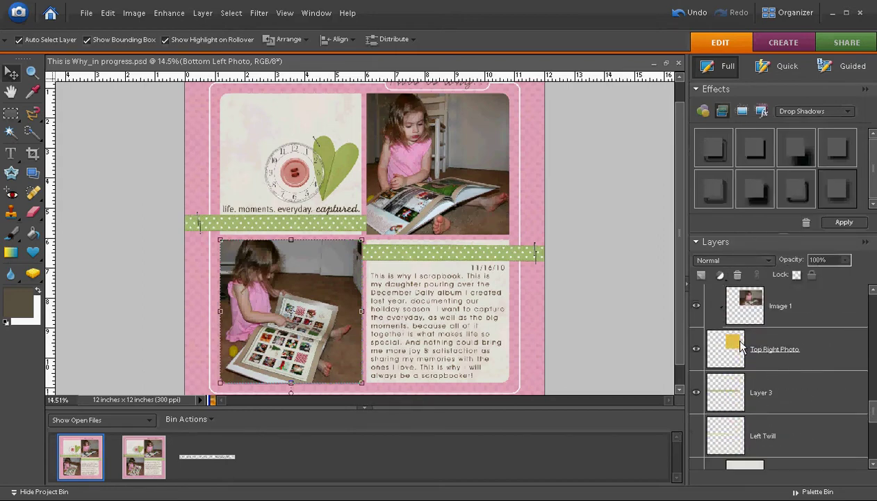
click(803, 351)
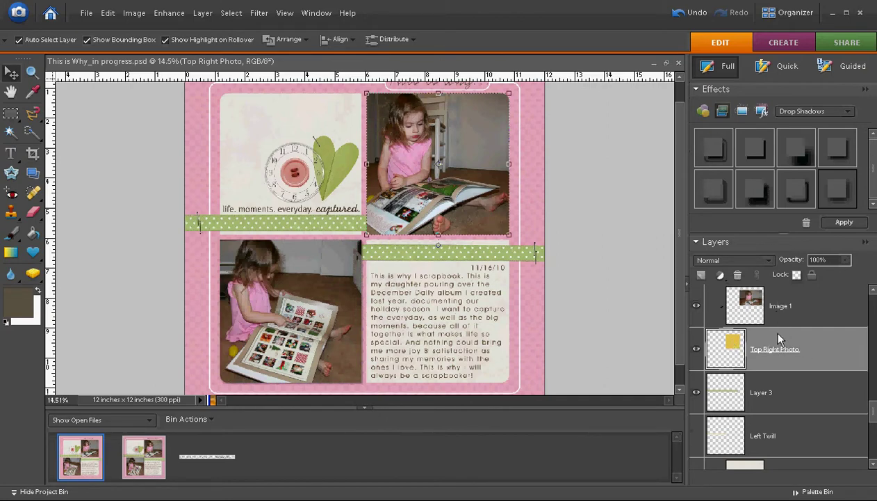
right_click(737, 344)
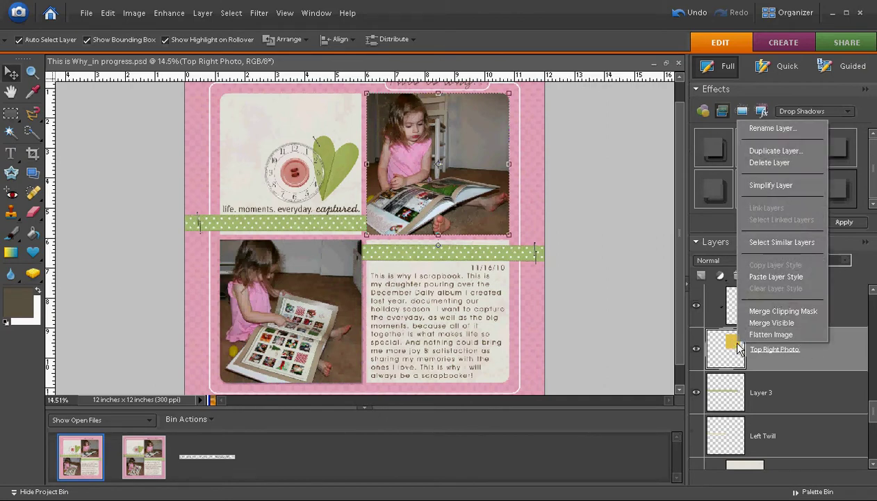
click(770, 278)
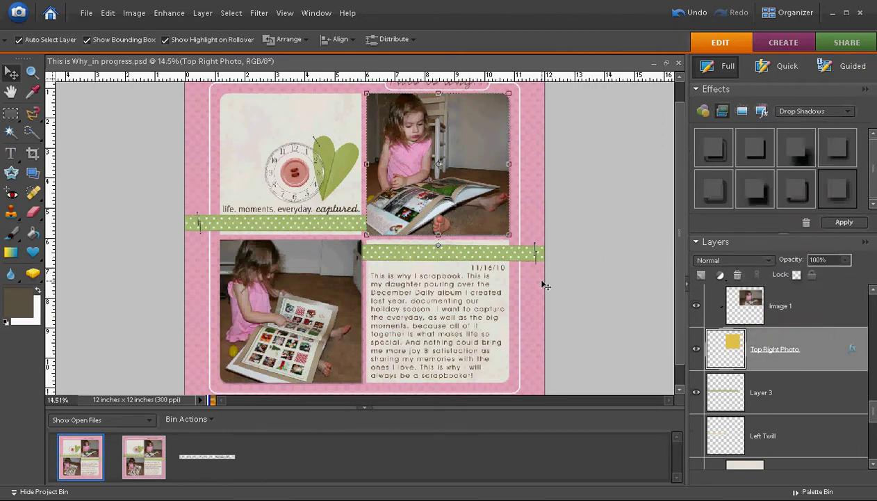
click(528, 236)
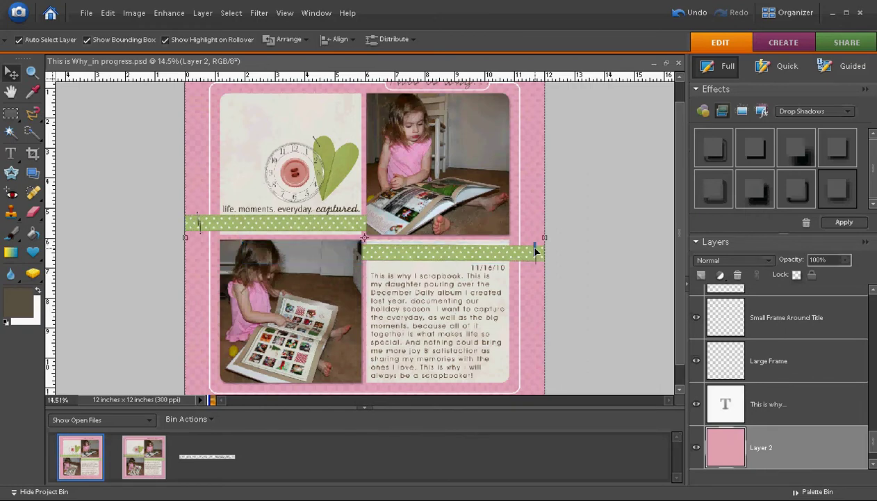
- Give Layer 3 copy's right green ribbon a drop shadow: size 10, distance 5, 50% opacity
click(510, 252)
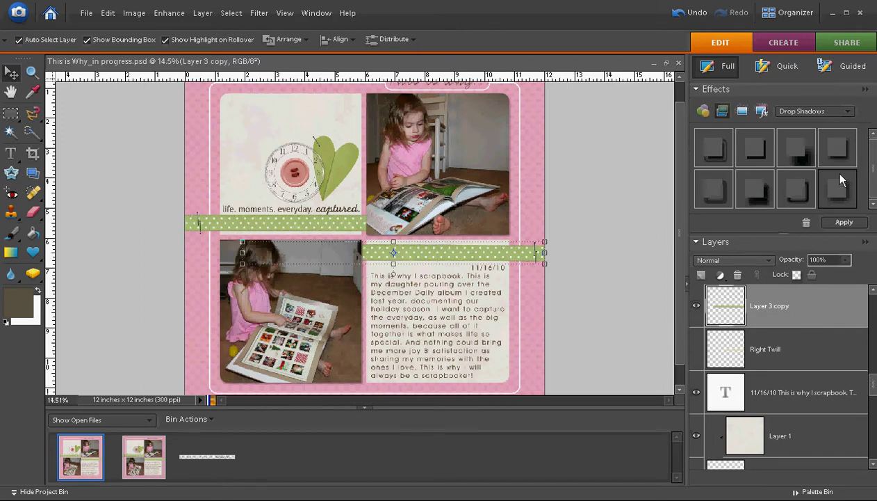
click(844, 221)
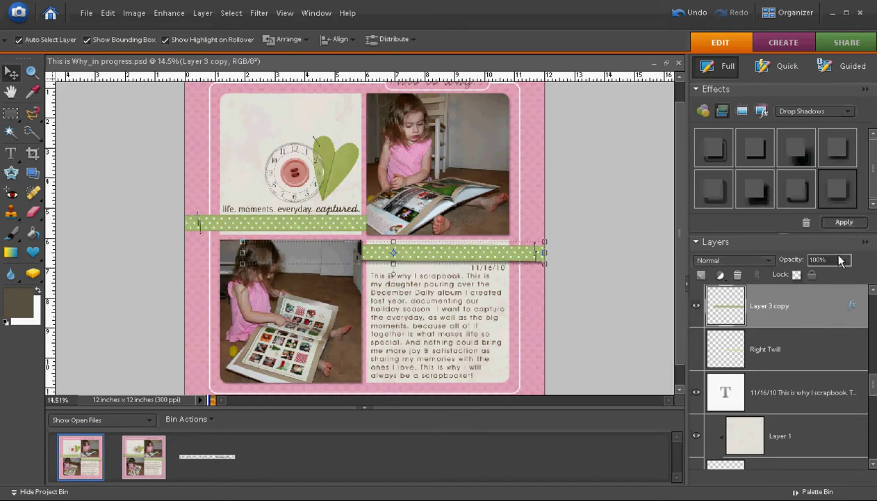
double_click(852, 306)
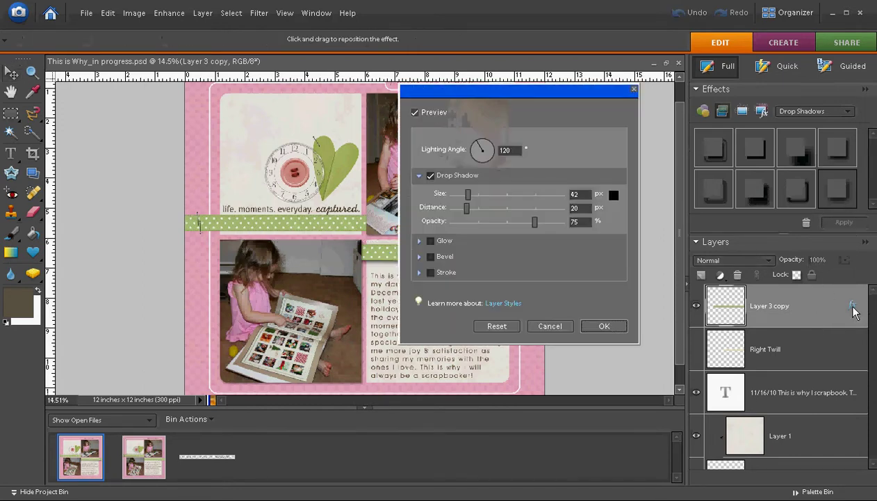
click(508, 223)
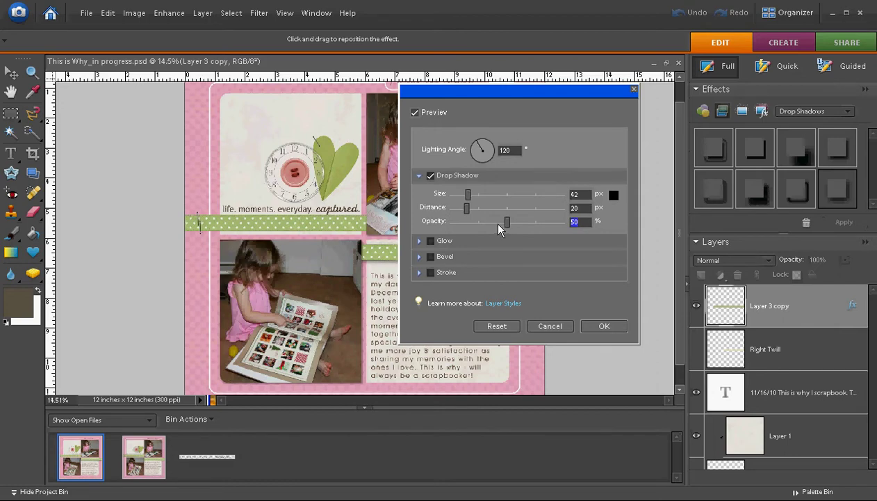
drag(466, 208, 459, 215)
drag(468, 202, 464, 201)
drag(507, 103, 616, 107)
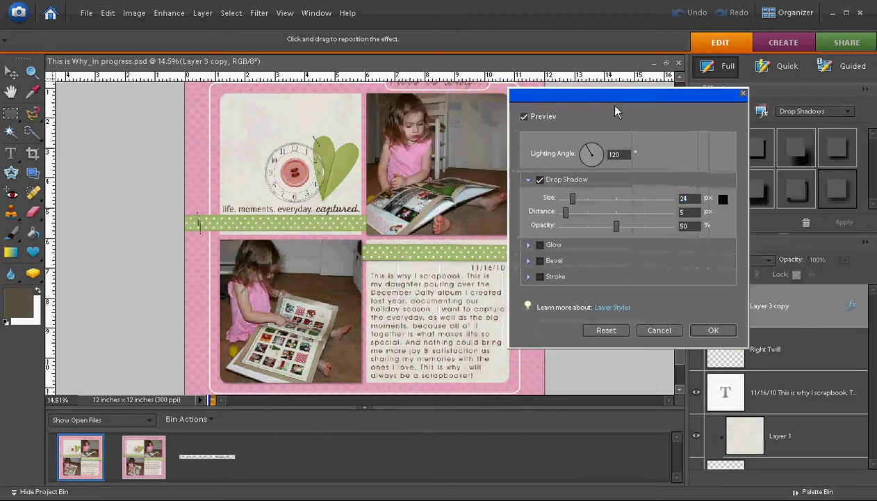
mouse_move(572, 201)
mouse_down()
mouse_move(581, 202)
mouse_move(570, 202)
mouse_up()
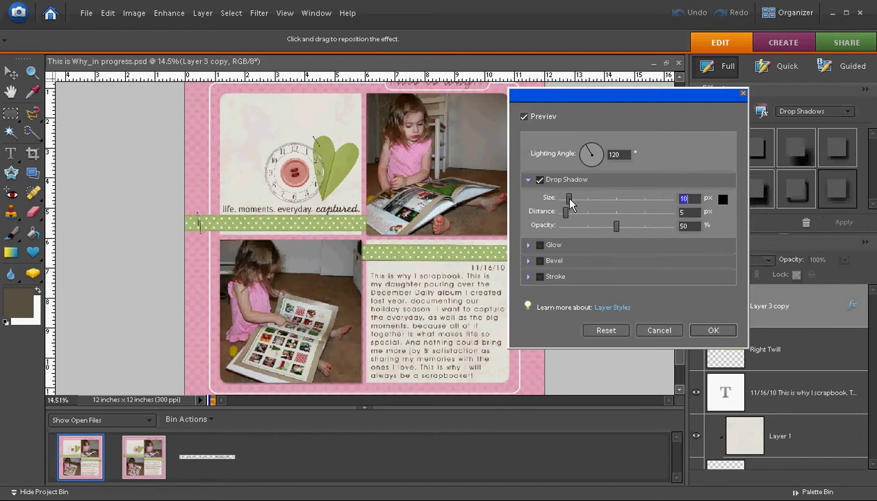
click(712, 331)
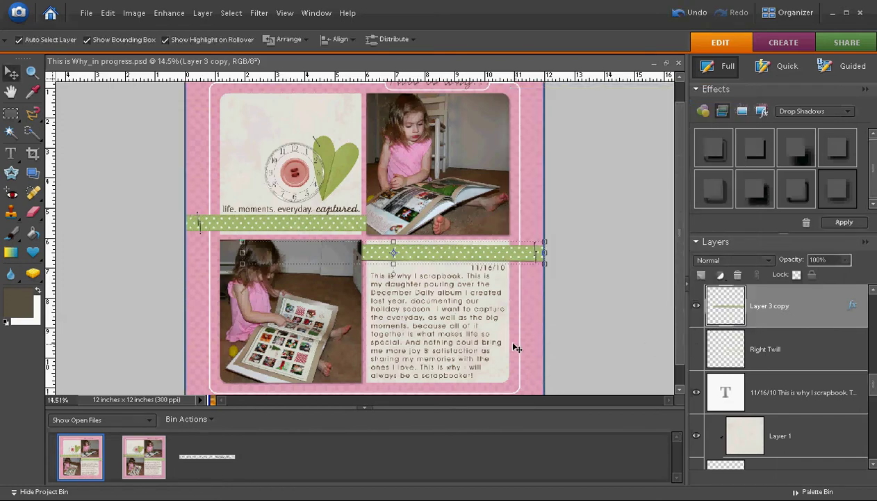
- Copy Layer 3 copy's layer style and paste it onto Layer 3, the left ribbon
right_click(854, 310)
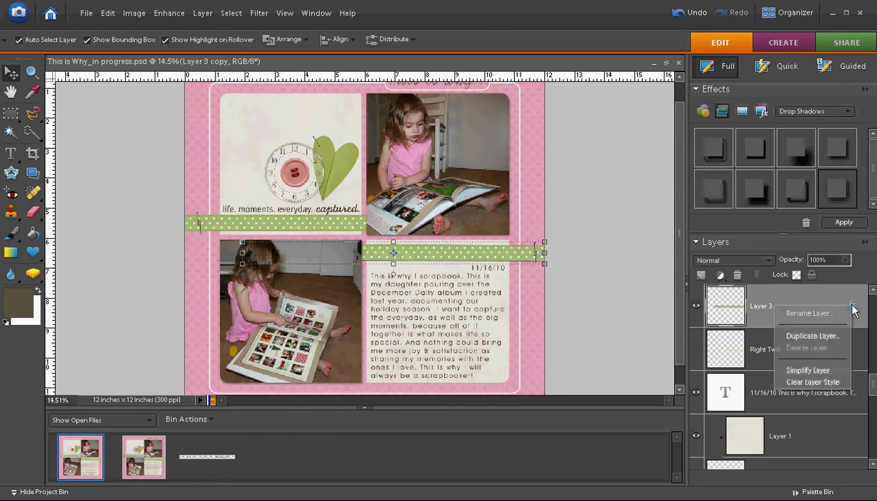
right_click(737, 314)
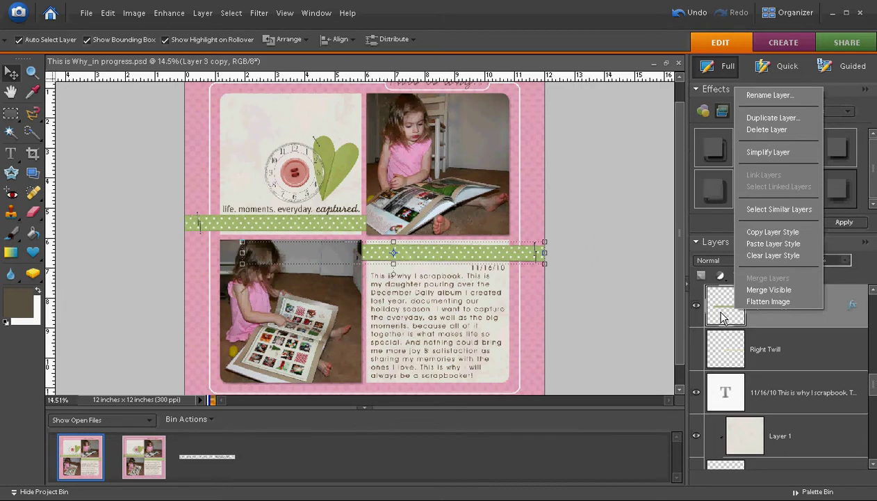
click(756, 231)
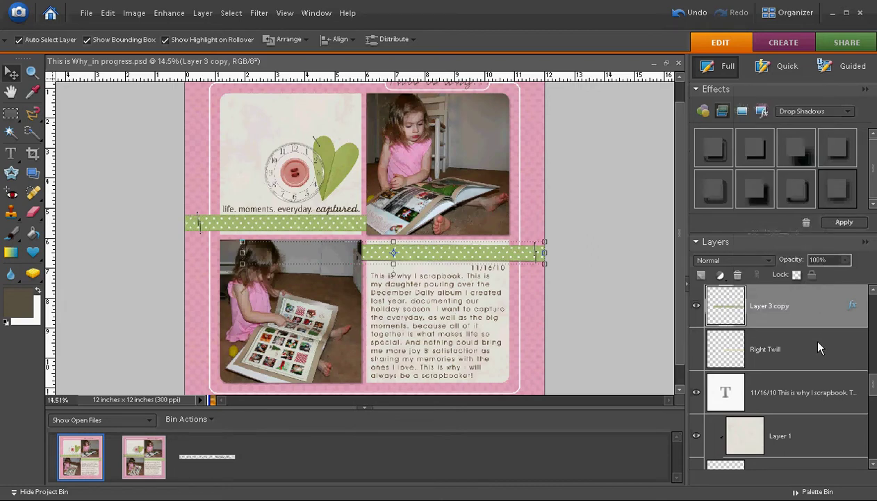
scroll(819, 348, down, 5)
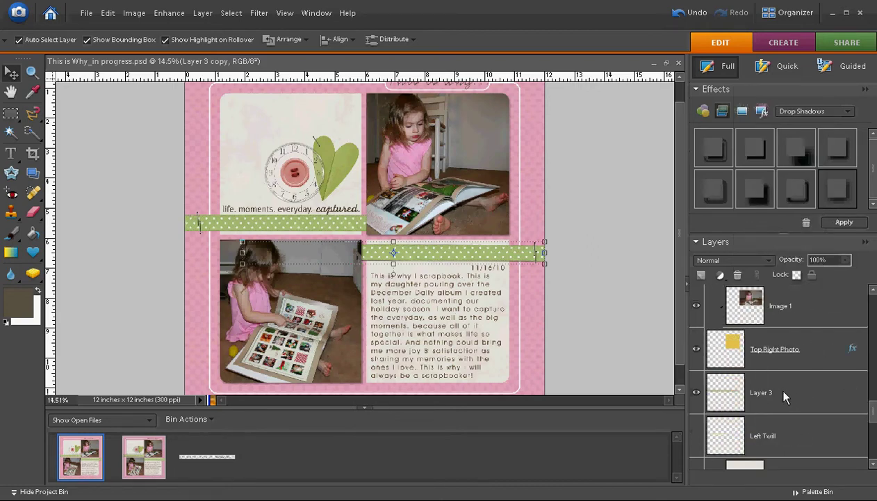
click(783, 392)
right_click(709, 380)
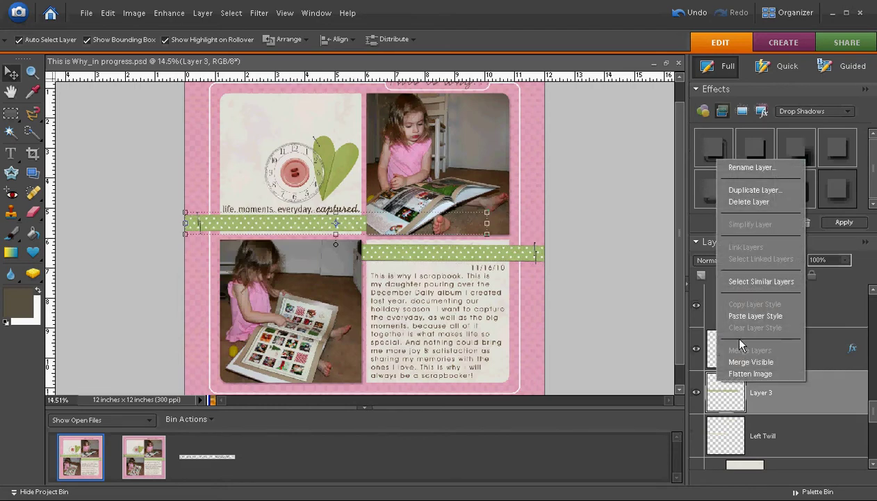
click(736, 316)
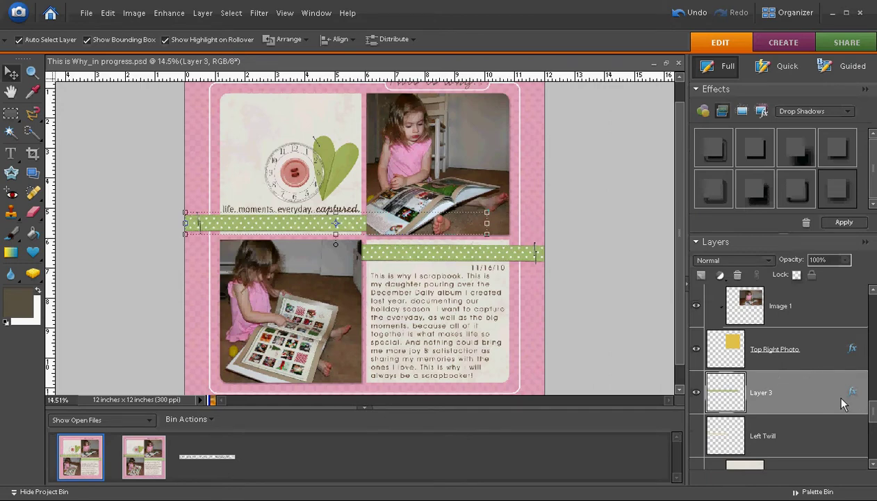
- Paste the copied drop shadow style onto the Top Left Photo layer
scroll(828, 392, down, 2)
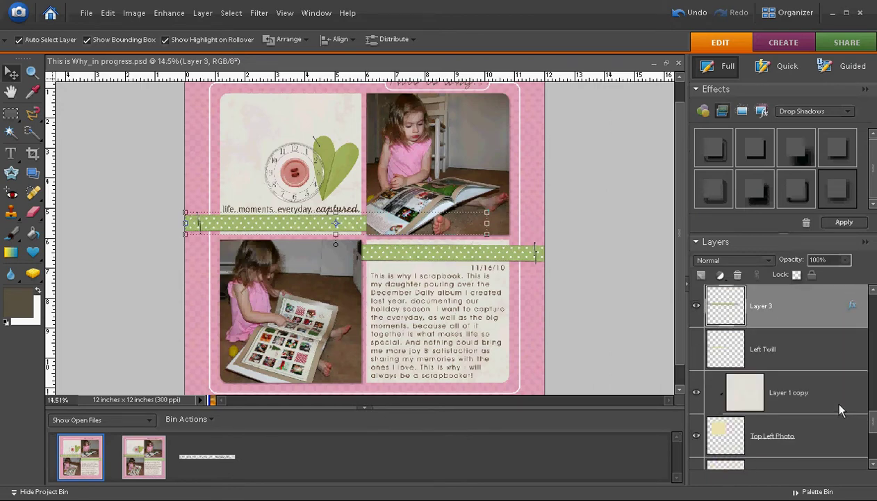
click(837, 397)
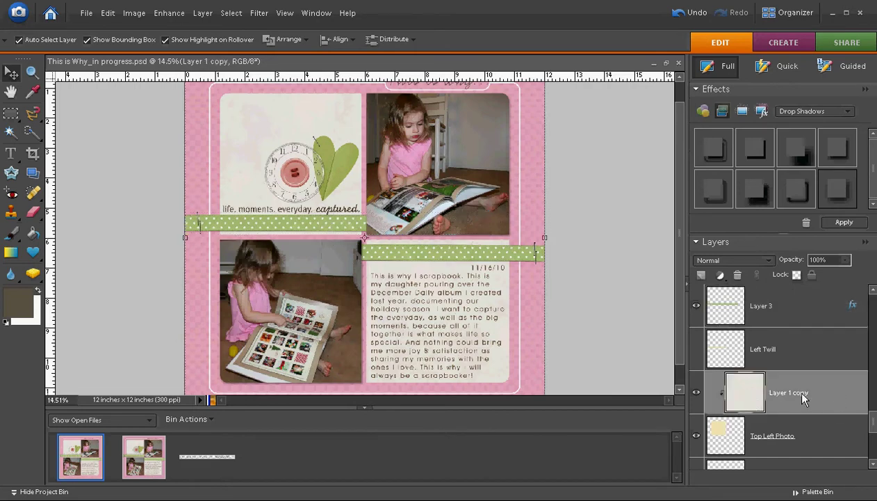
scroll(796, 391, down, 1)
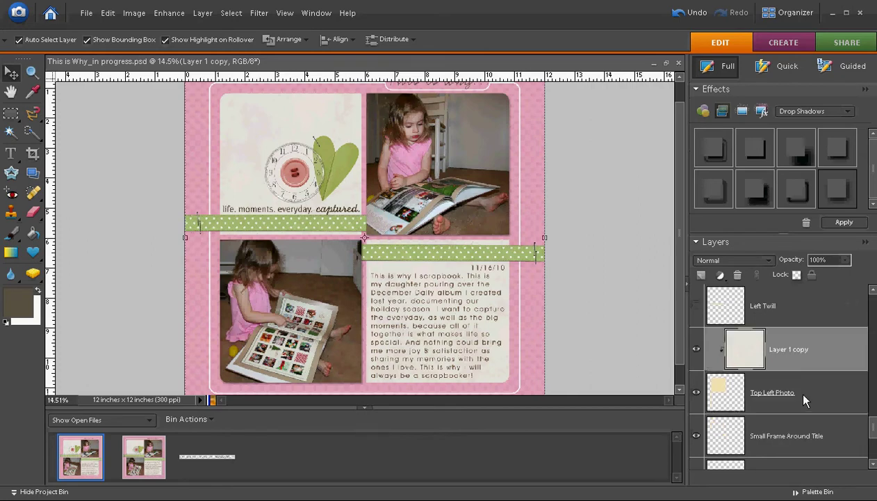
click(806, 393)
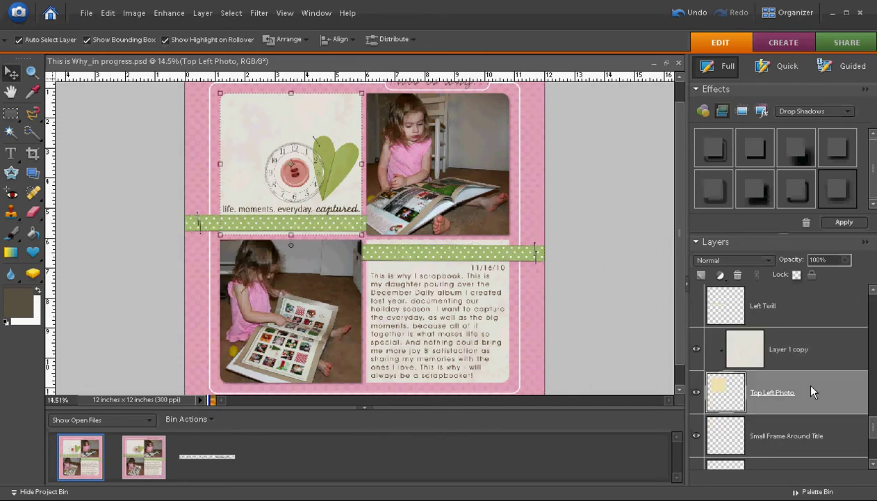
right_click(731, 387)
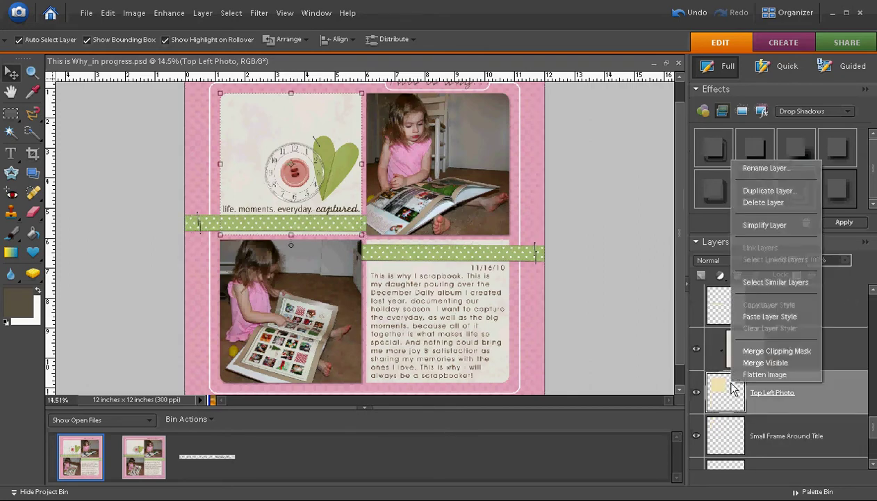
click(743, 316)
- Paste the same drop shadow style onto the Bottom Right Photo journaling card
scroll(814, 382, down, 1)
scroll(820, 386, down, 2)
scroll(819, 386, up, 6)
scroll(810, 361, up, 1)
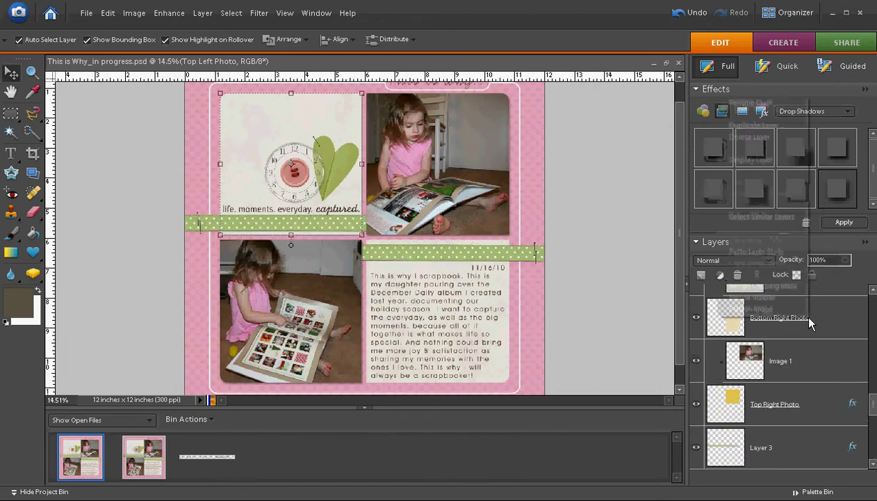
right_click(723, 321)
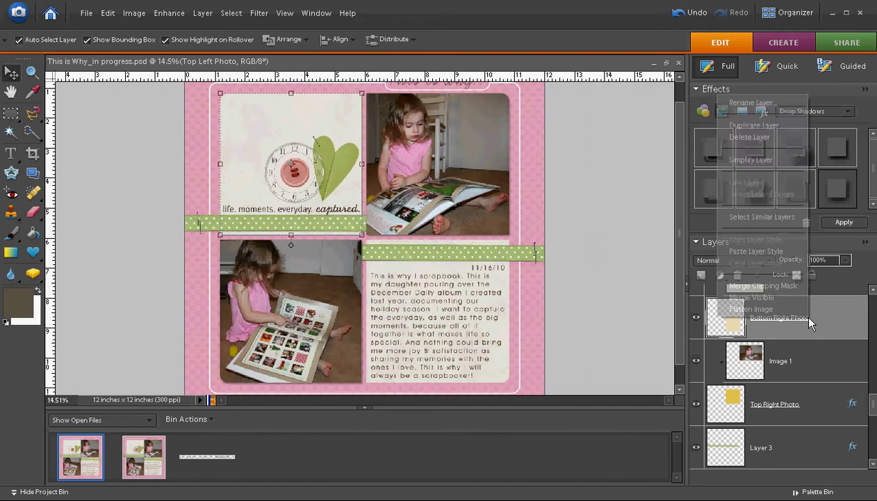
click(747, 251)
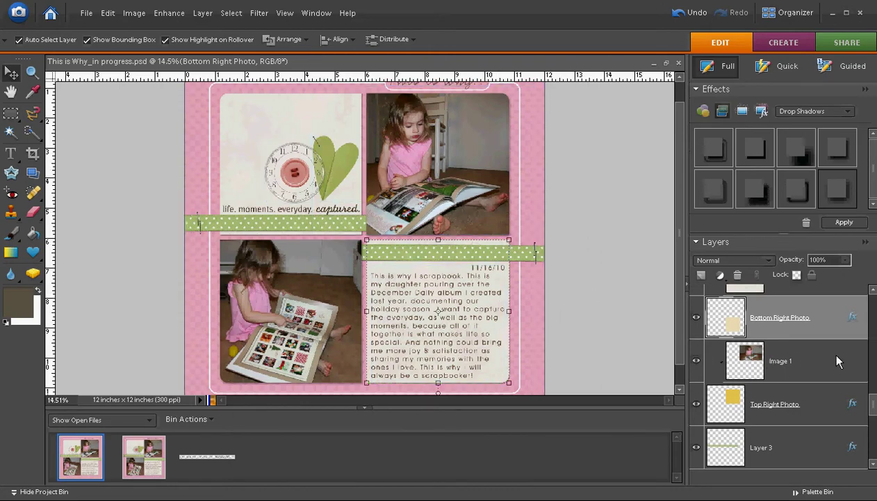
scroll(838, 356, up, 3)
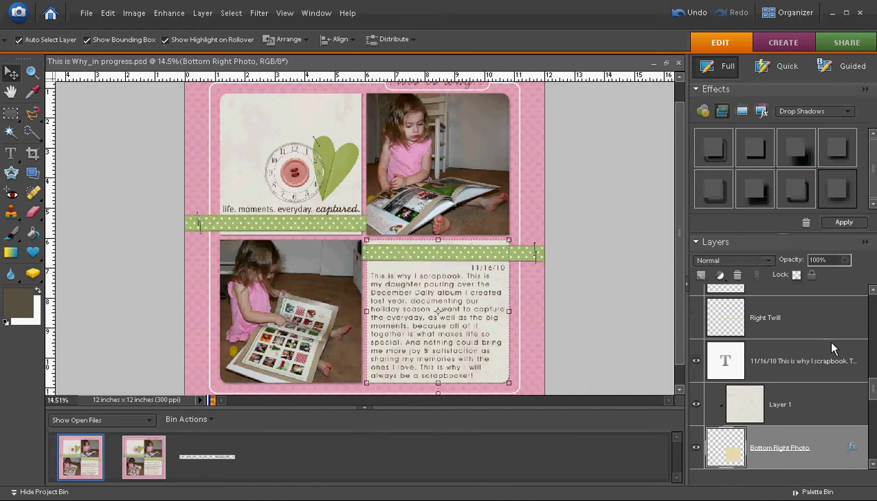
- Select the Staple layer and apply a Drop Shadows preset to it
scroll(831, 343, up, 1)
scroll(832, 347, up, 2)
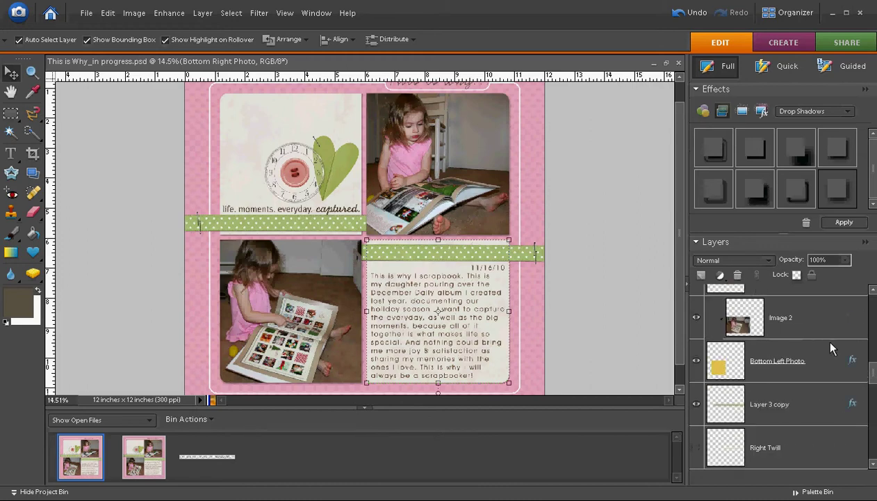
scroll(831, 346, up, 3)
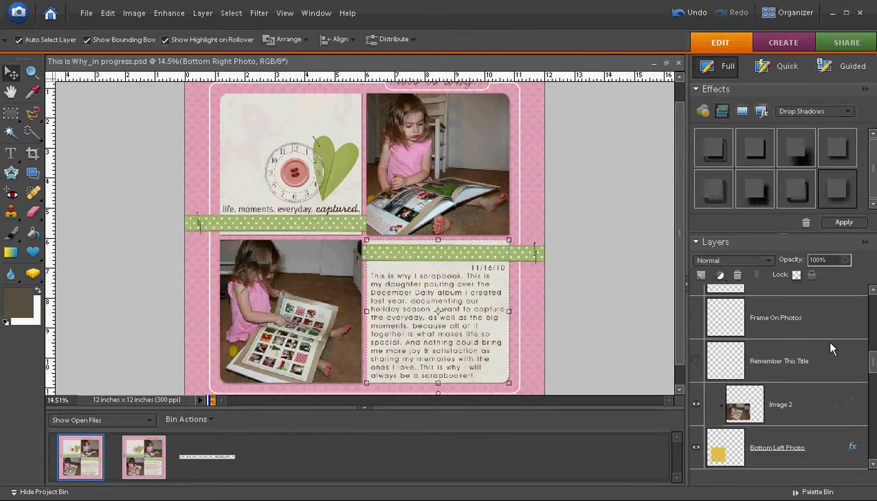
click(781, 323)
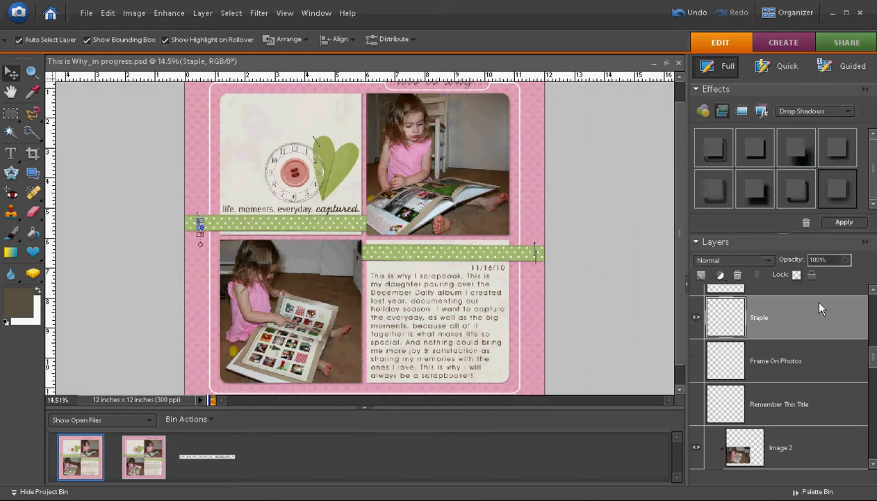
click(844, 222)
- Select the pink background layer to review the staple's new shadow
scroll(330, 206, up, 5)
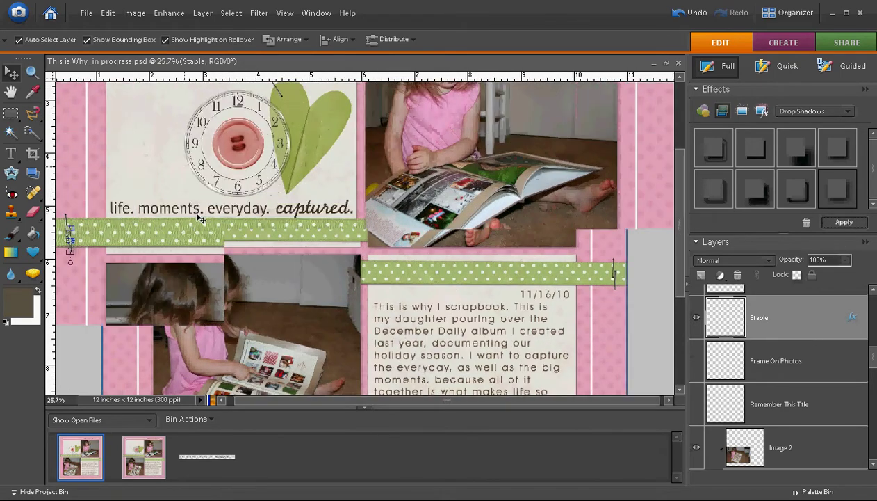
scroll(108, 246, up, 3)
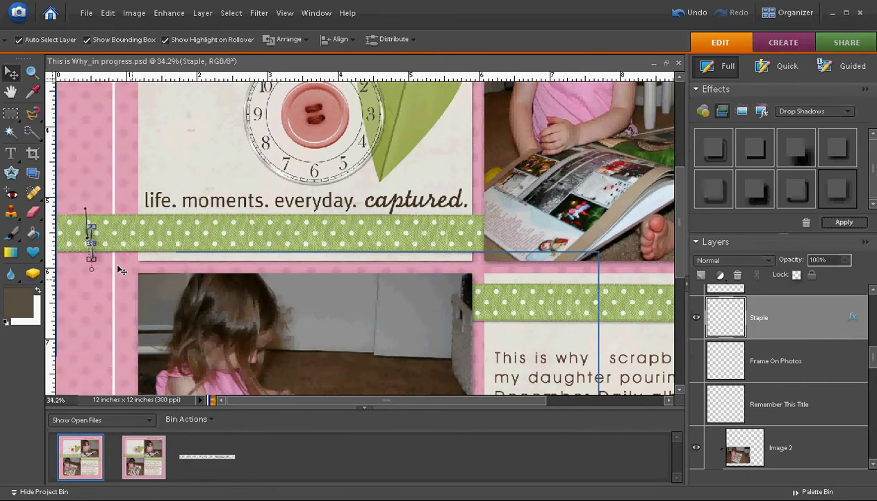
scroll(112, 272, up, 1)
click(106, 291)
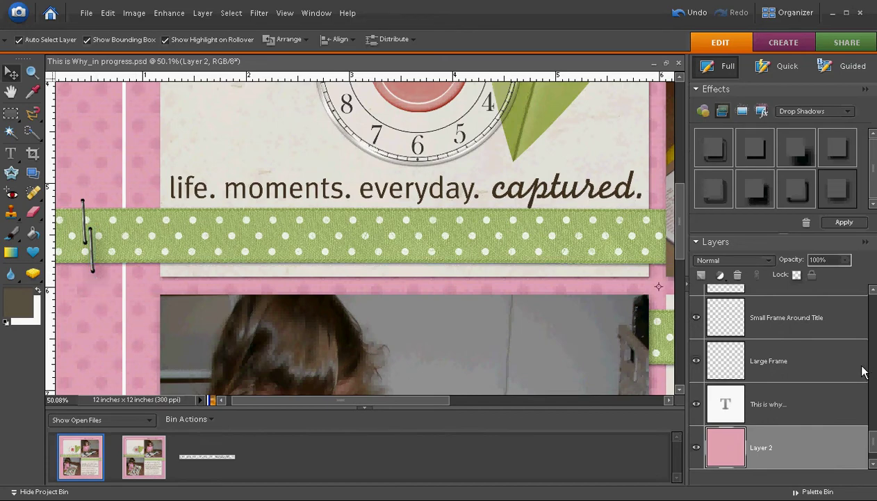
scroll(826, 364, up, 3)
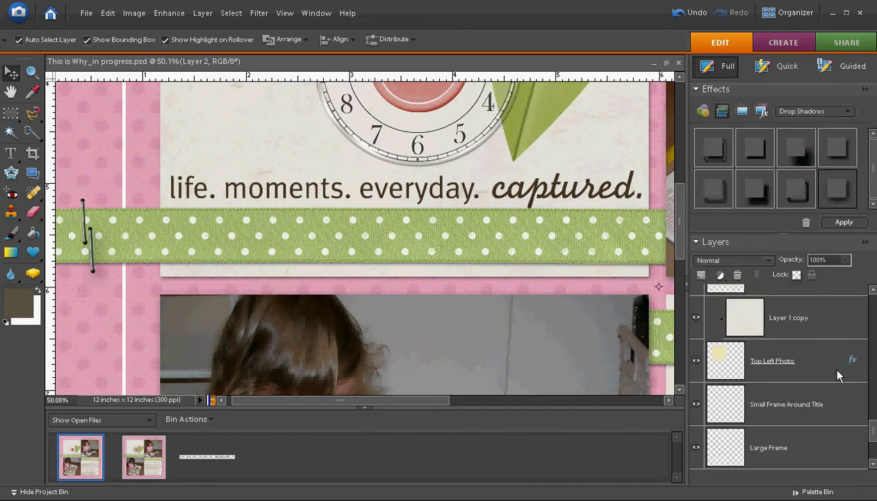
scroll(838, 376, up, 8)
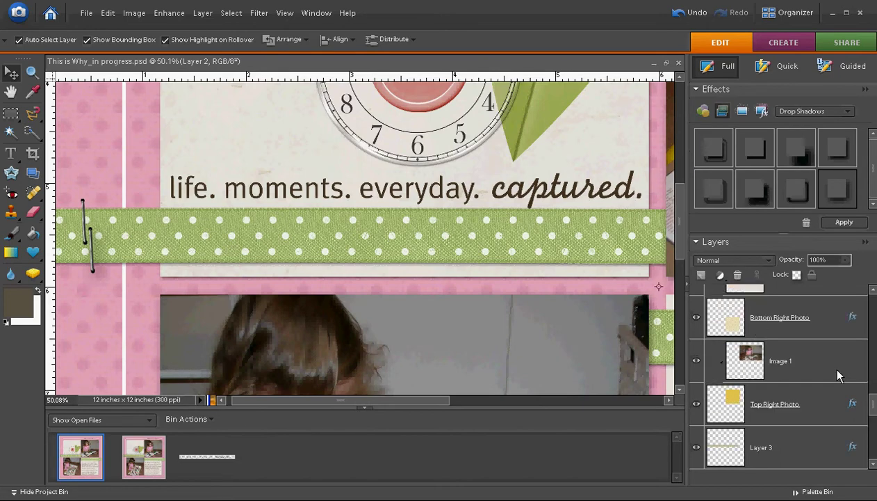
scroll(838, 376, up, 6)
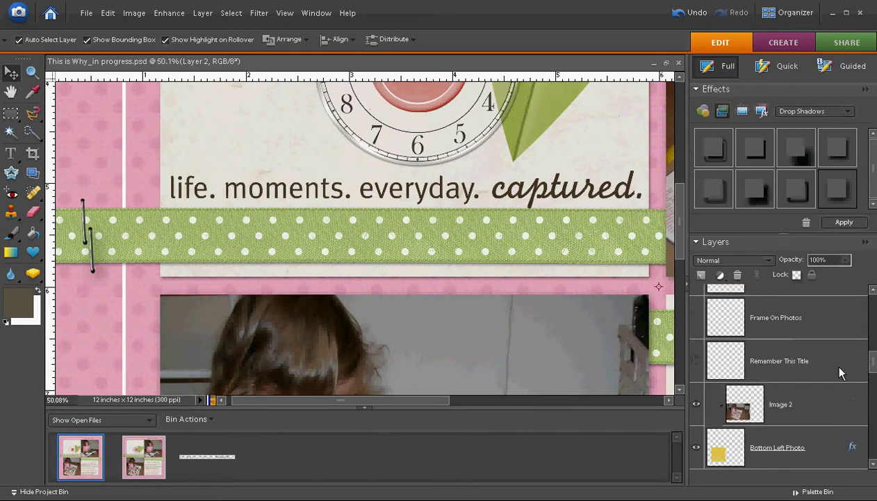
- Soften the staple's shadow to 50% opacity, 5 px distance and 13 px size
double_click(852, 316)
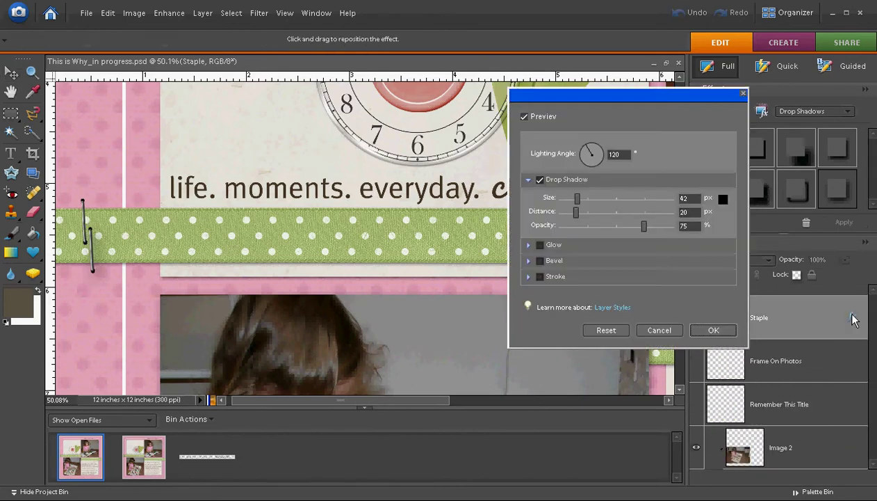
drag(642, 226, 618, 230)
drag(573, 214, 567, 214)
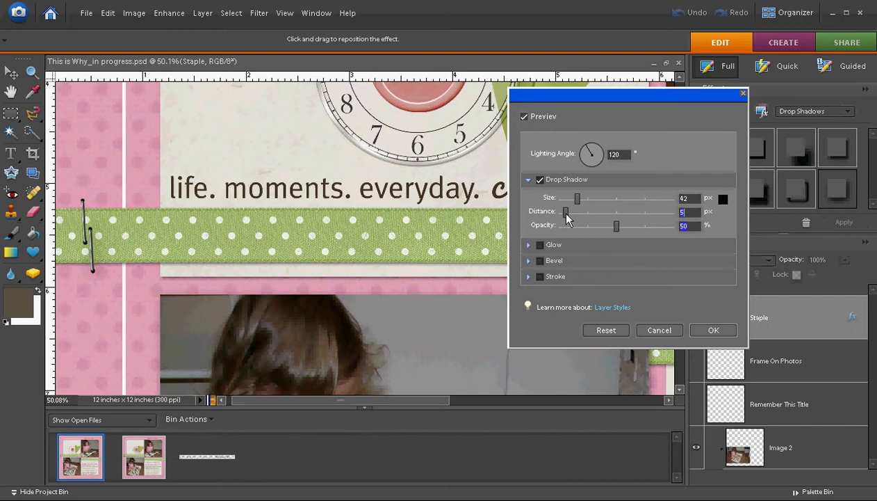
drag(576, 199, 570, 202)
click(716, 330)
- Copy the Staple layer's drop shadow layer style
right_click(726, 315)
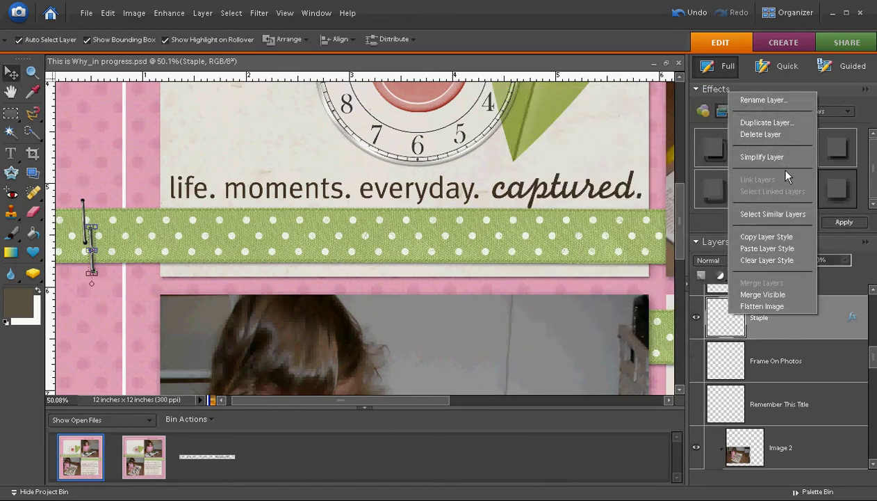
click(758, 236)
key(ctrl+j)
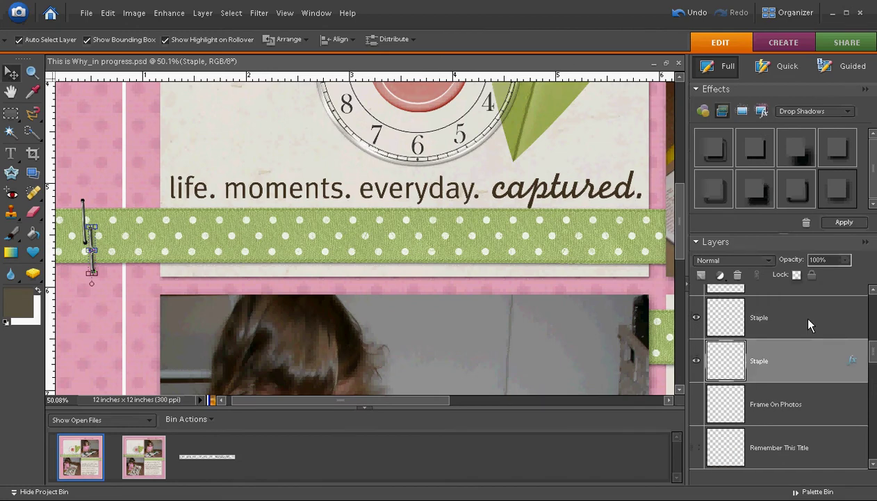
key(ctrl+j)
- Duplicate and multi-select the Staple layers in the Layers panel
click(772, 360)
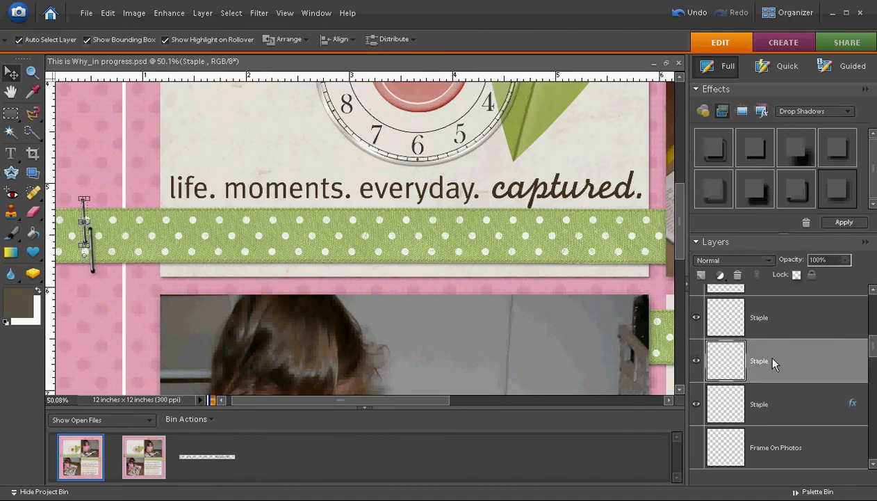
ctrl+click(760, 317)
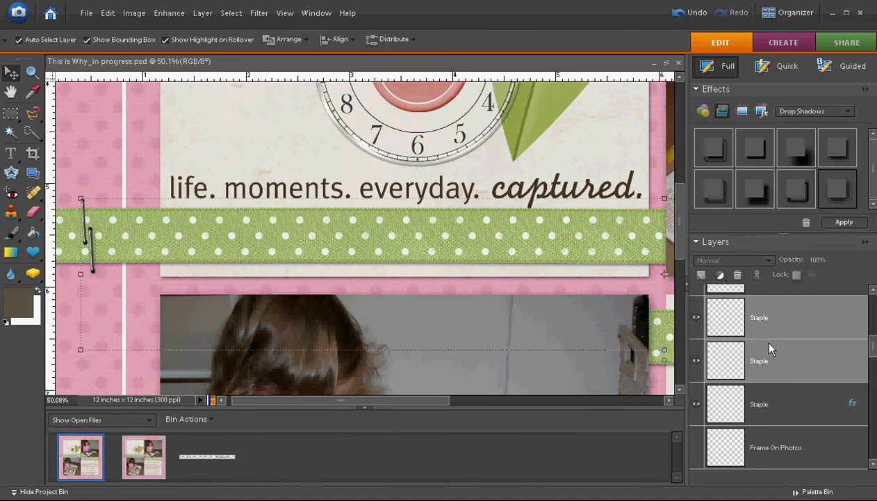
key(ctrl+j)
ctrl+click(763, 327)
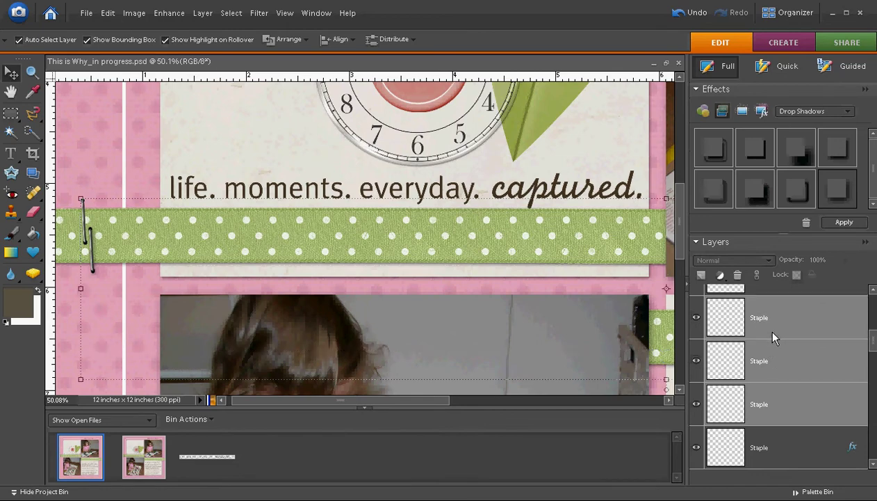
scroll(778, 352, up, 2)
scroll(791, 368, up, 2)
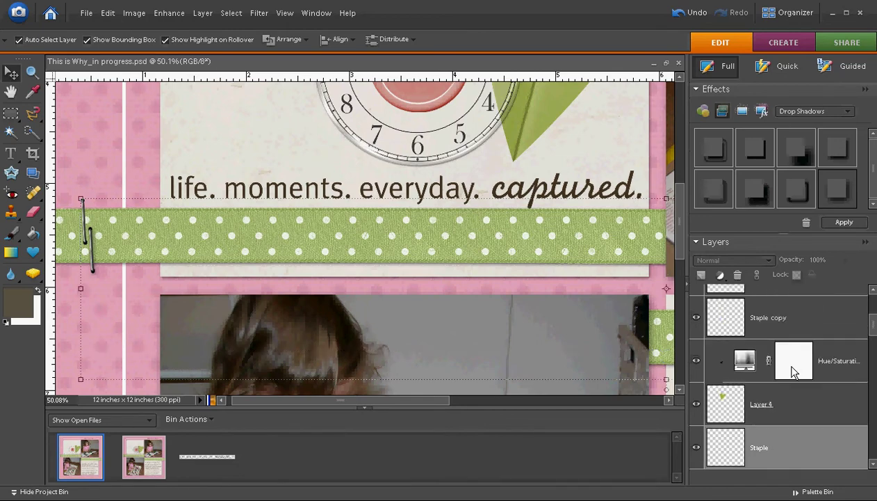
- Paste the staple's drop shadow style onto the Staple copy layer
click(776, 362)
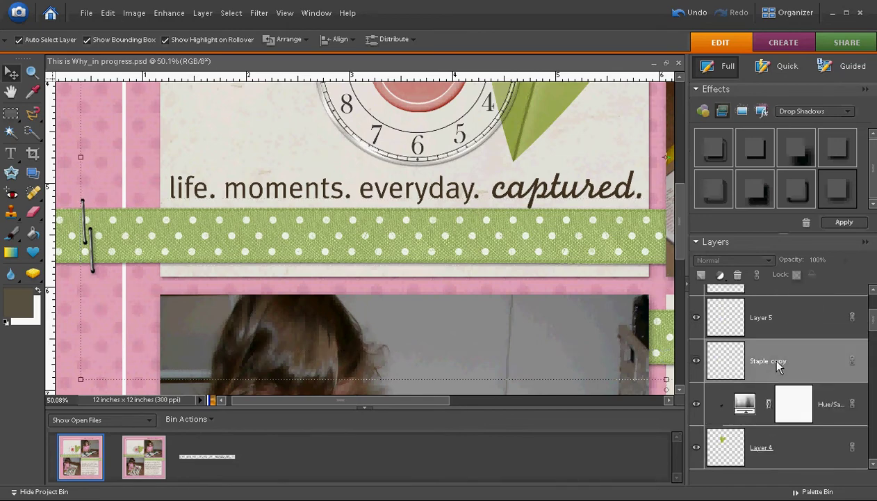
drag(680, 226, 679, 205)
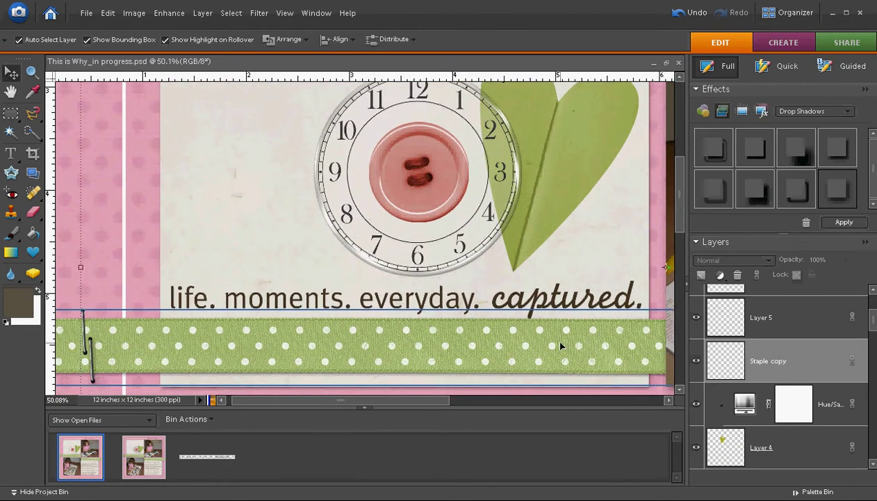
scroll(561, 347, down, 3)
scroll(561, 346, down, 3)
scroll(670, 236, down, 2)
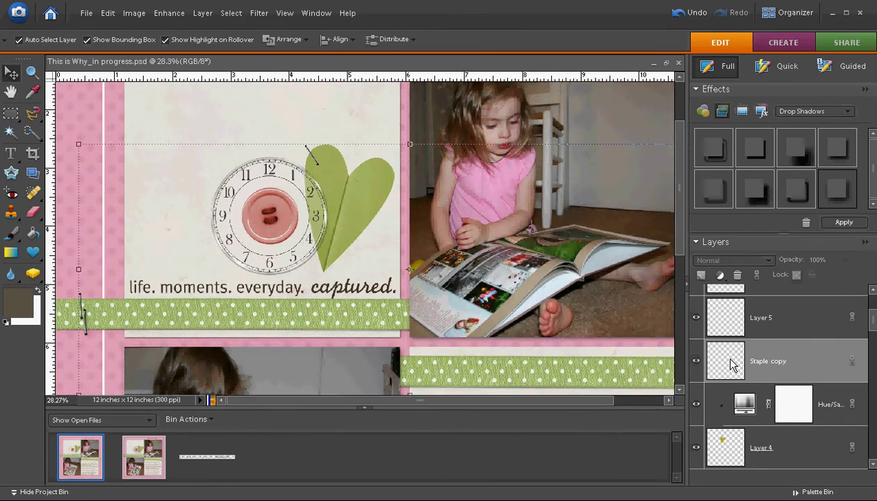
right_click(730, 362)
click(749, 290)
click(62, 314)
scroll(254, 310, down, 2)
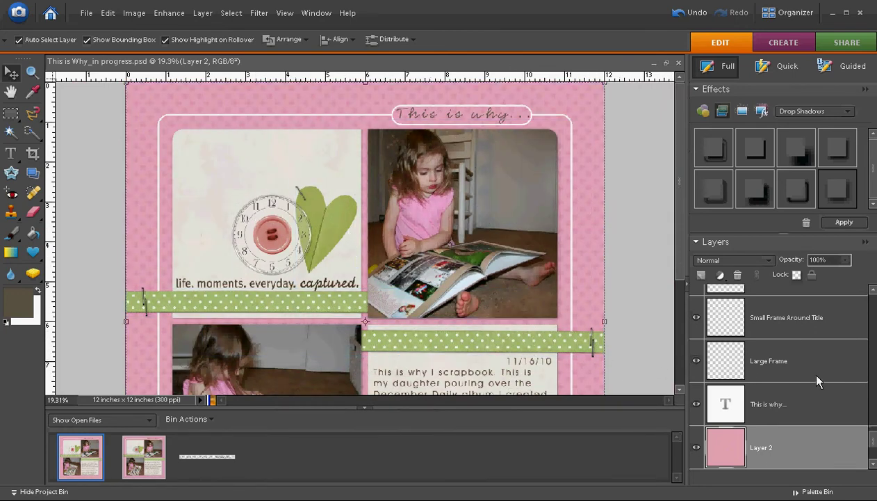
- Copy the Top Left Photo layer's drop shadow style
scroll(817, 379, up, 1)
scroll(818, 376, up, 1)
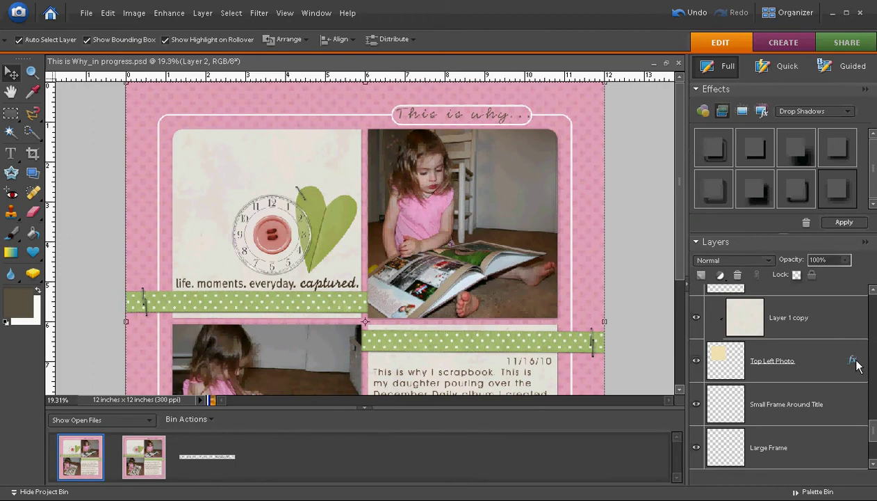
right_click(736, 356)
right_click(713, 354)
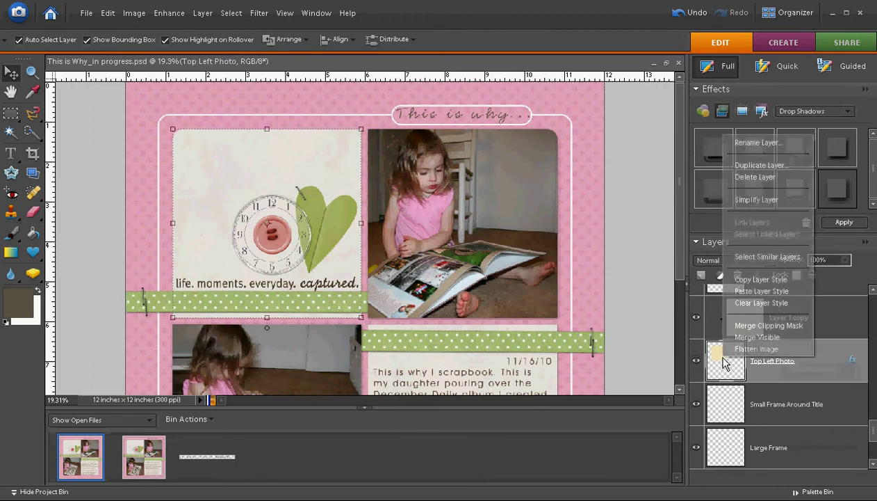
click(749, 279)
- Paste that shadow style onto Layer 5, the clock embellishment
scroll(768, 358, down, 3)
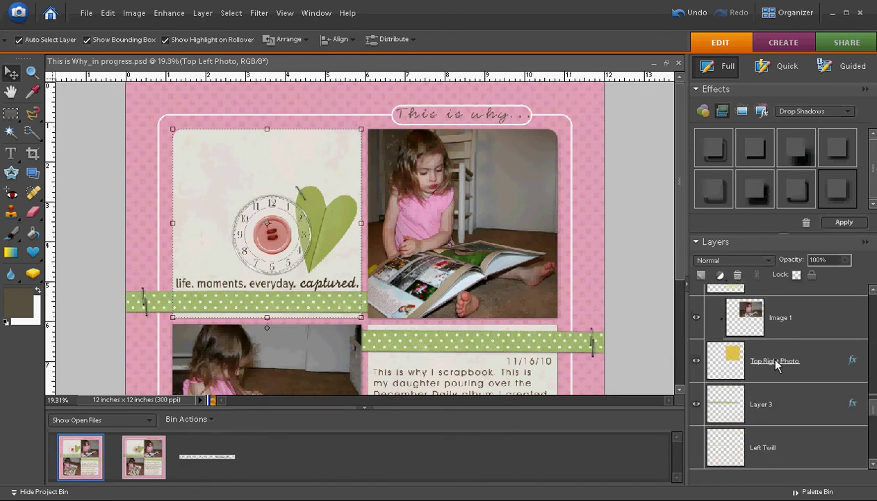
scroll(776, 367, up, 7)
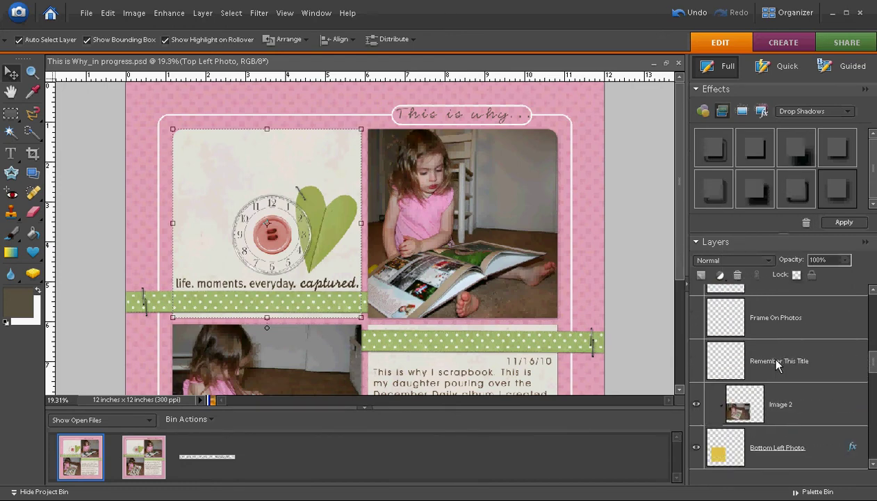
scroll(776, 366, up, 1)
scroll(793, 366, up, 3)
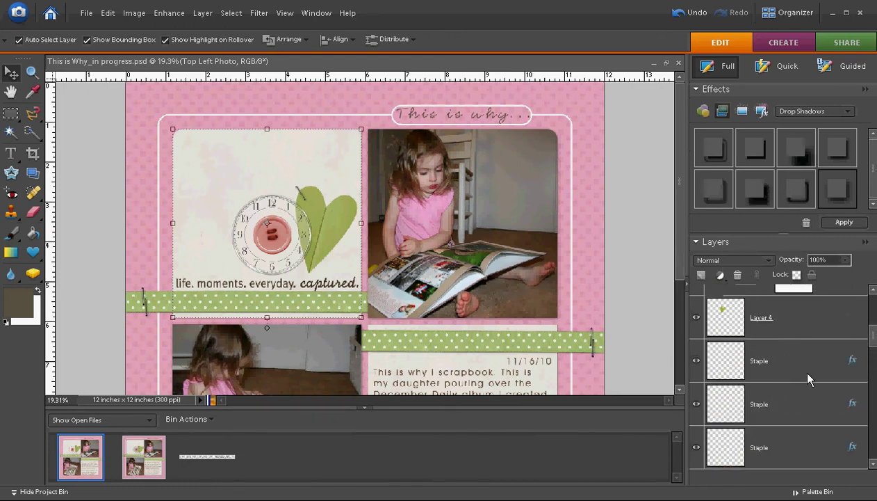
scroll(735, 383, up, 1)
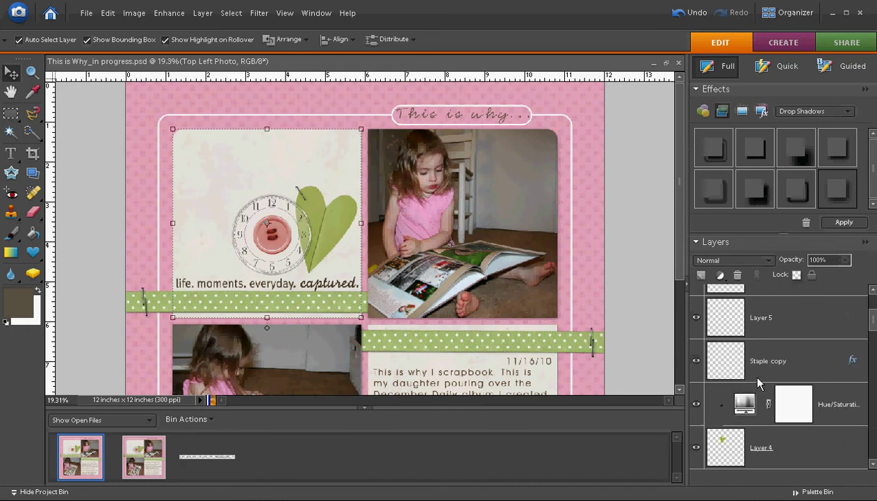
scroll(758, 378, up, 1)
click(721, 363)
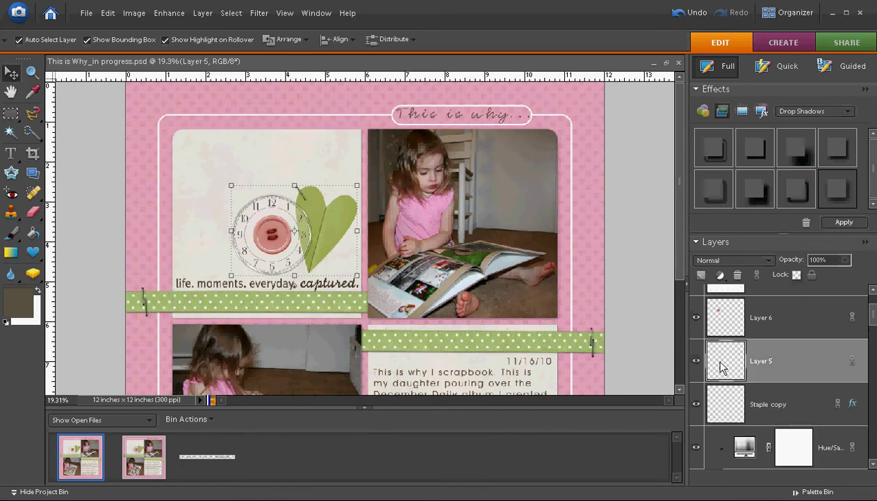
right_click(723, 362)
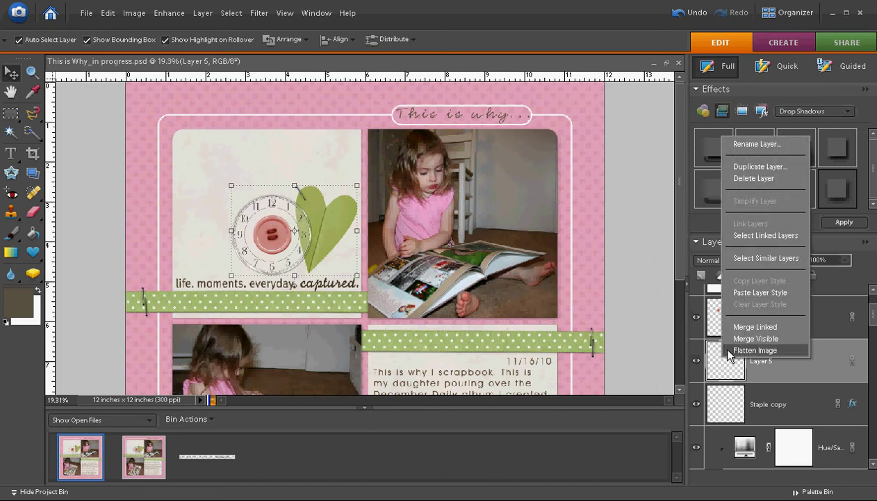
click(749, 293)
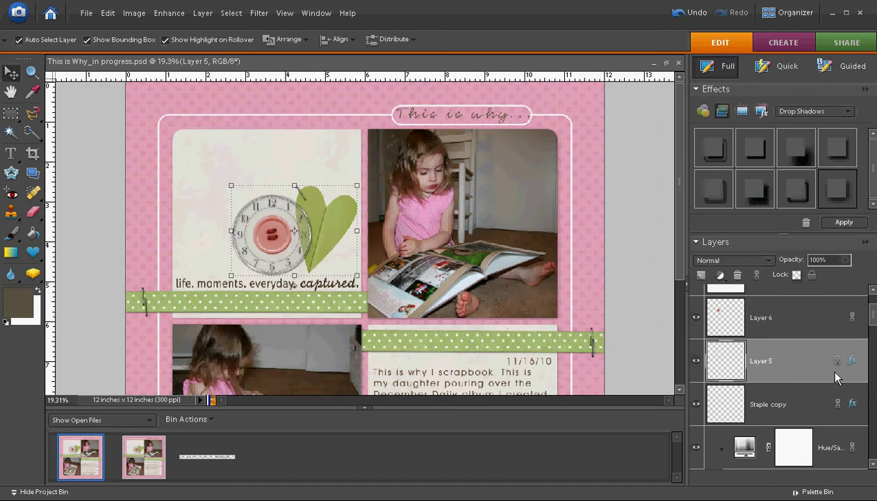
- Give Layer 6's pink button a drop shadow of 32 px size, 5 px distance, 50% opacity
click(805, 324)
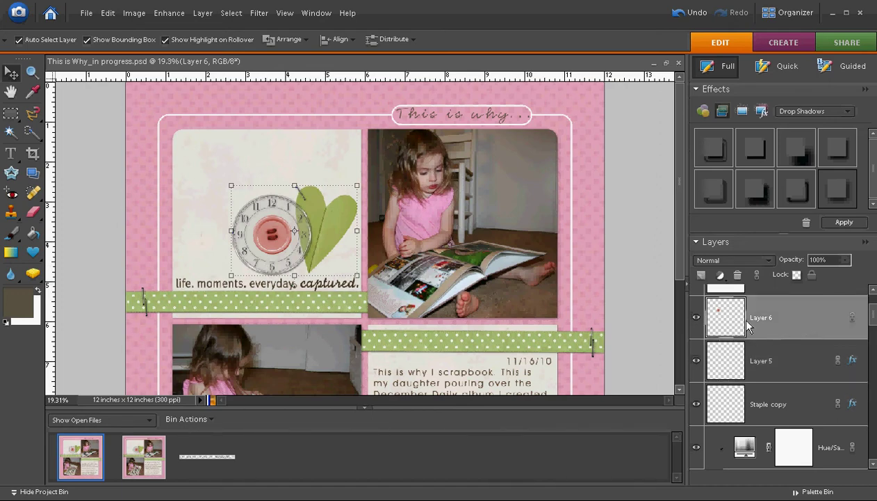
click(845, 223)
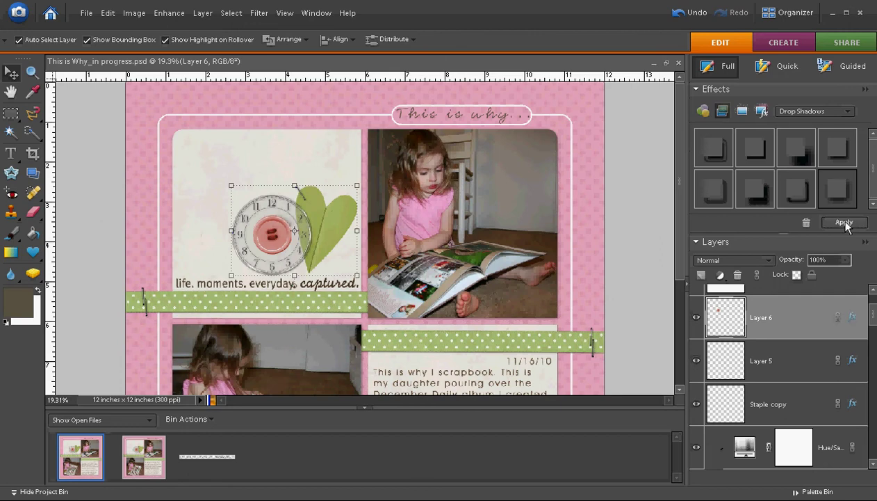
double_click(853, 317)
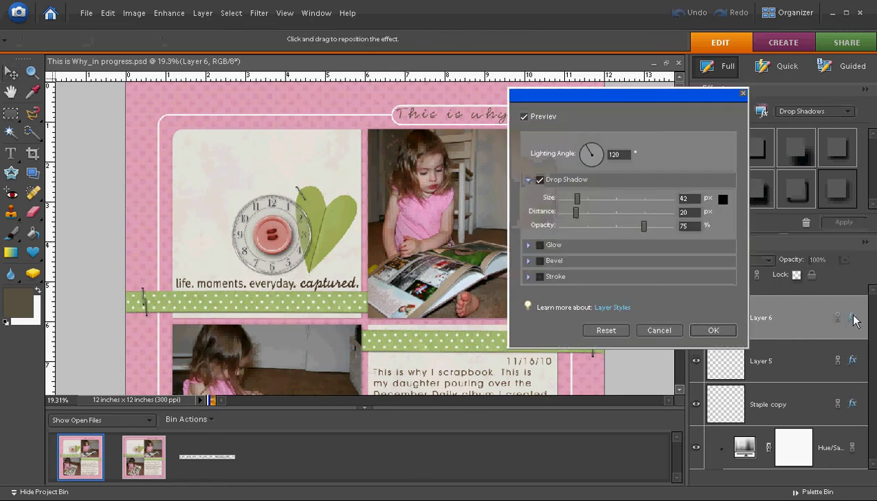
click(616, 226)
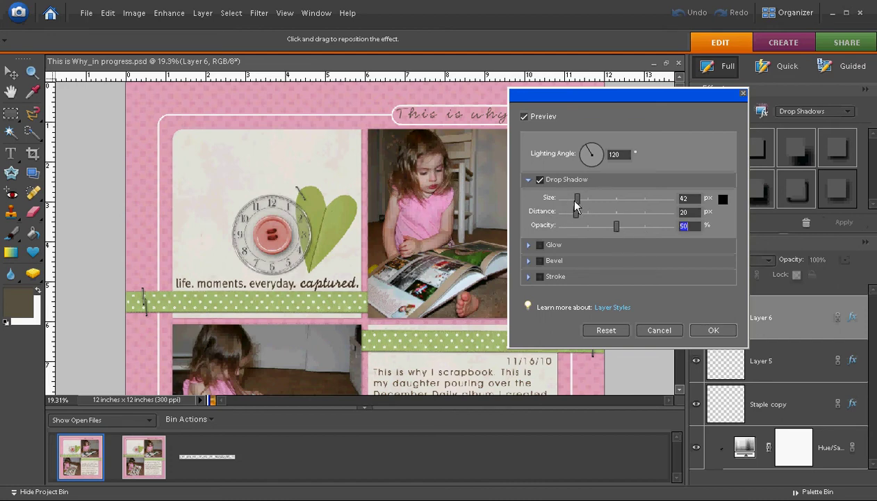
drag(576, 211, 565, 212)
drag(578, 200, 576, 202)
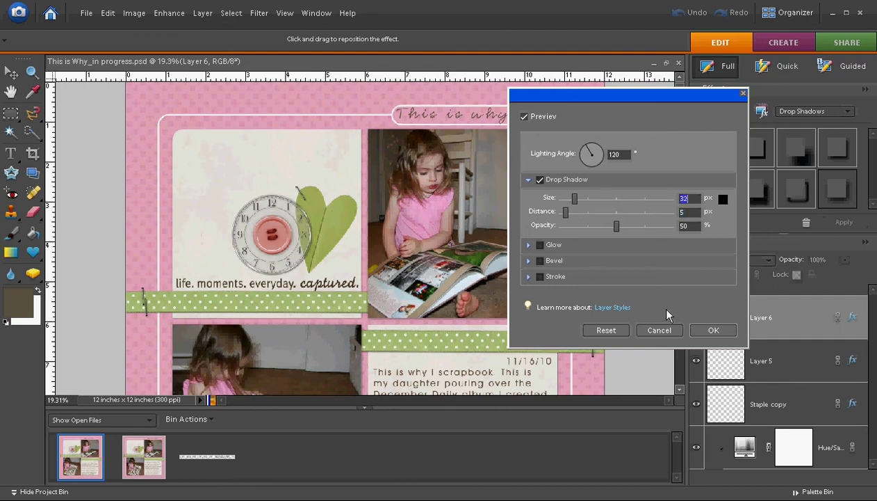
click(712, 331)
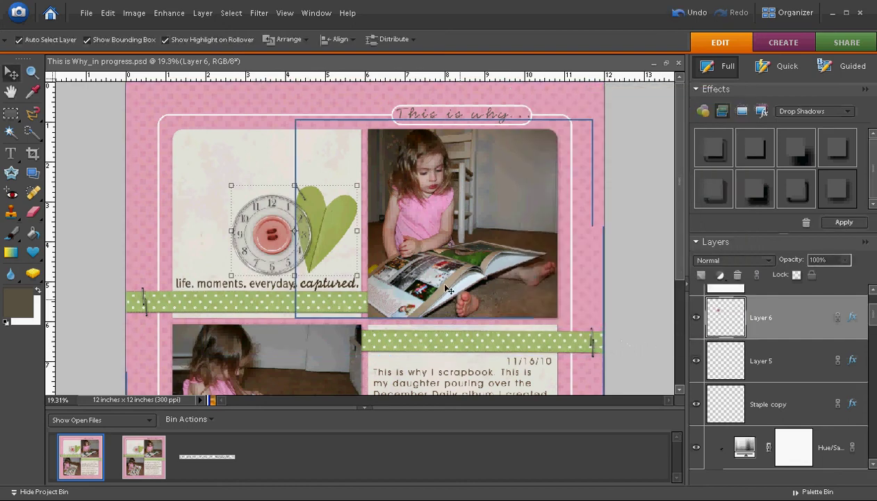
click(341, 216)
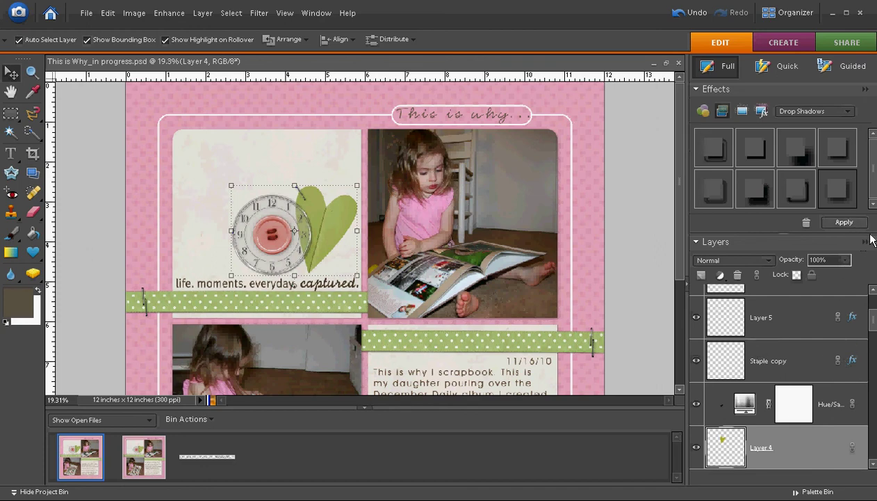
- Apply a drop shadow to the Layer 4 heart at 20 px size, 5 px distance, 50% opacity
click(851, 224)
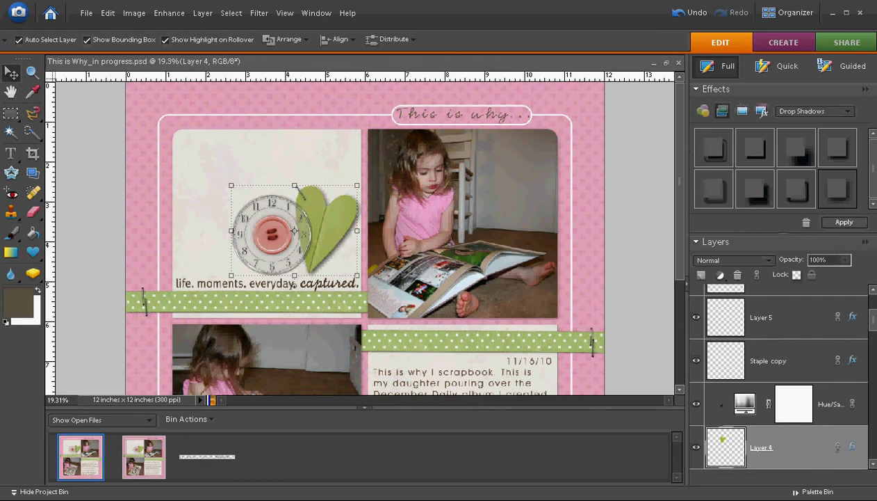
double_click(853, 447)
click(616, 226)
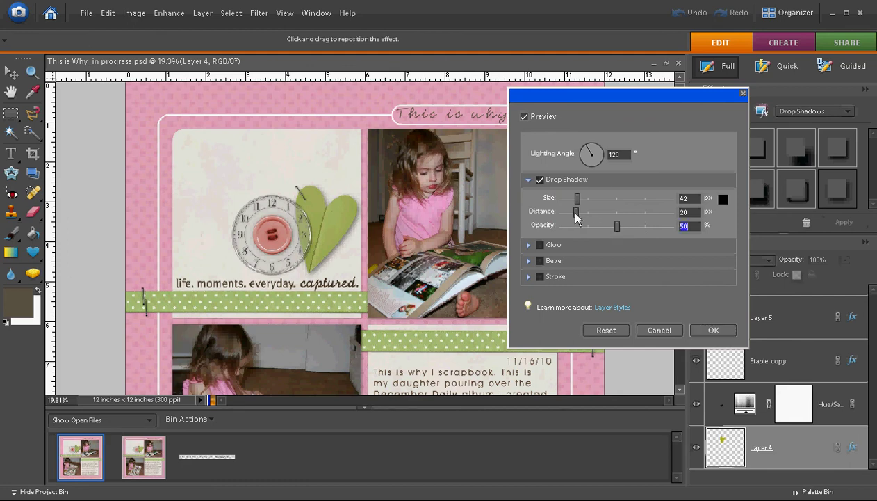
mouse_move(574, 210)
mouse_down()
mouse_move(566, 217)
mouse_move(570, 204)
mouse_up()
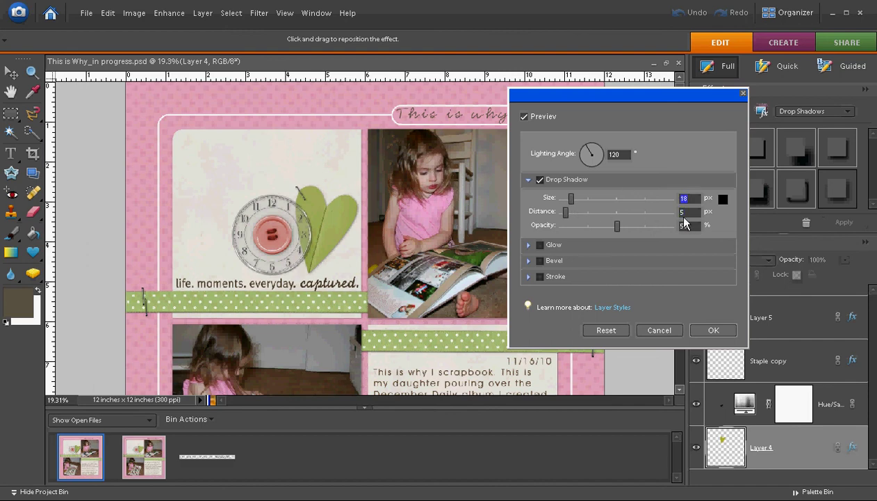
text(20)
click(713, 330)
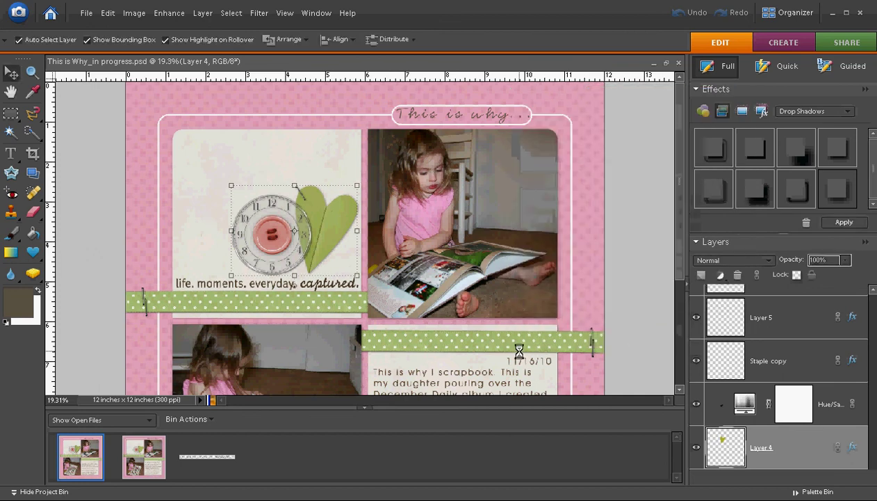
- Zoom out to show the full scrapbook page and select the pink background
scroll(466, 303, down, 1)
scroll(466, 303, down, 4)
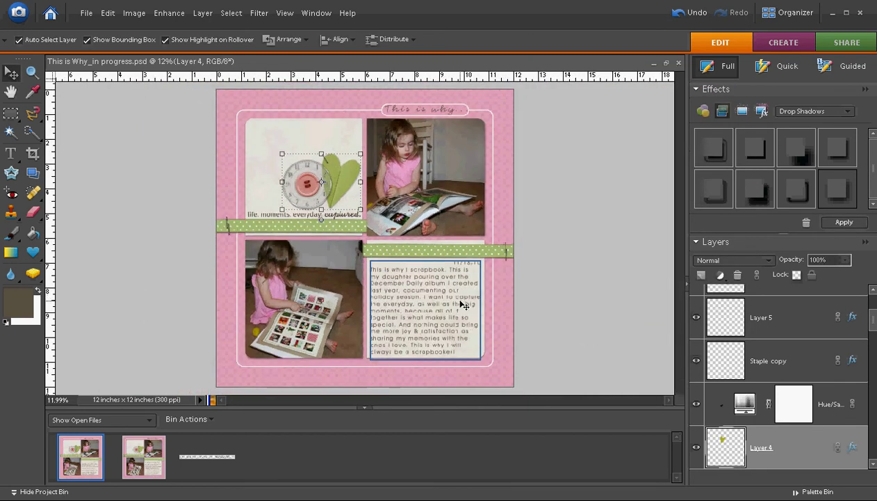
click(502, 343)
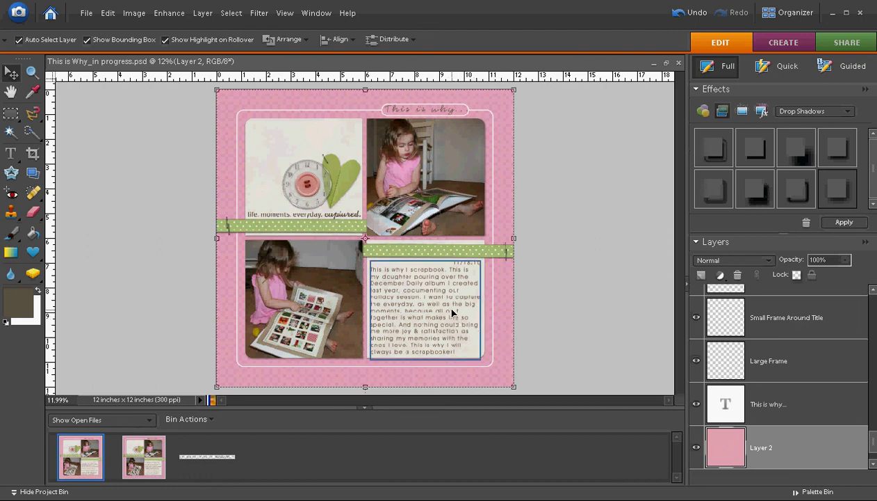
scroll(441, 313, up, 1)
scroll(440, 313, down, 1)
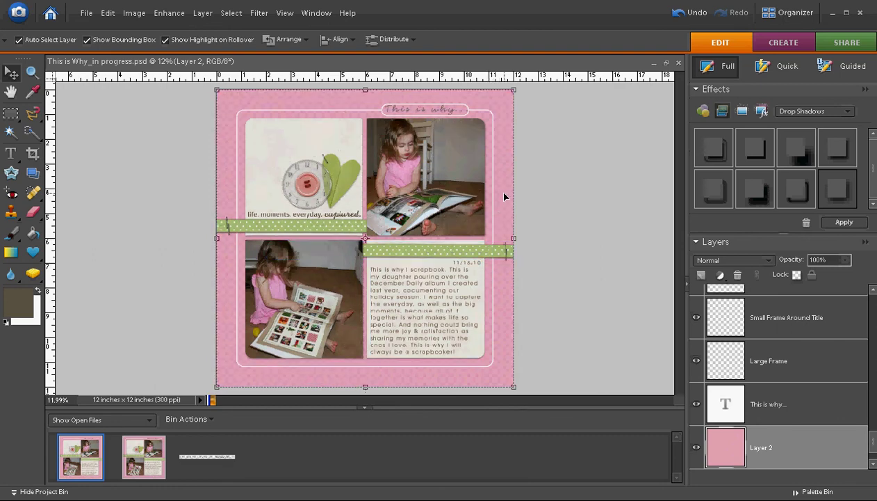